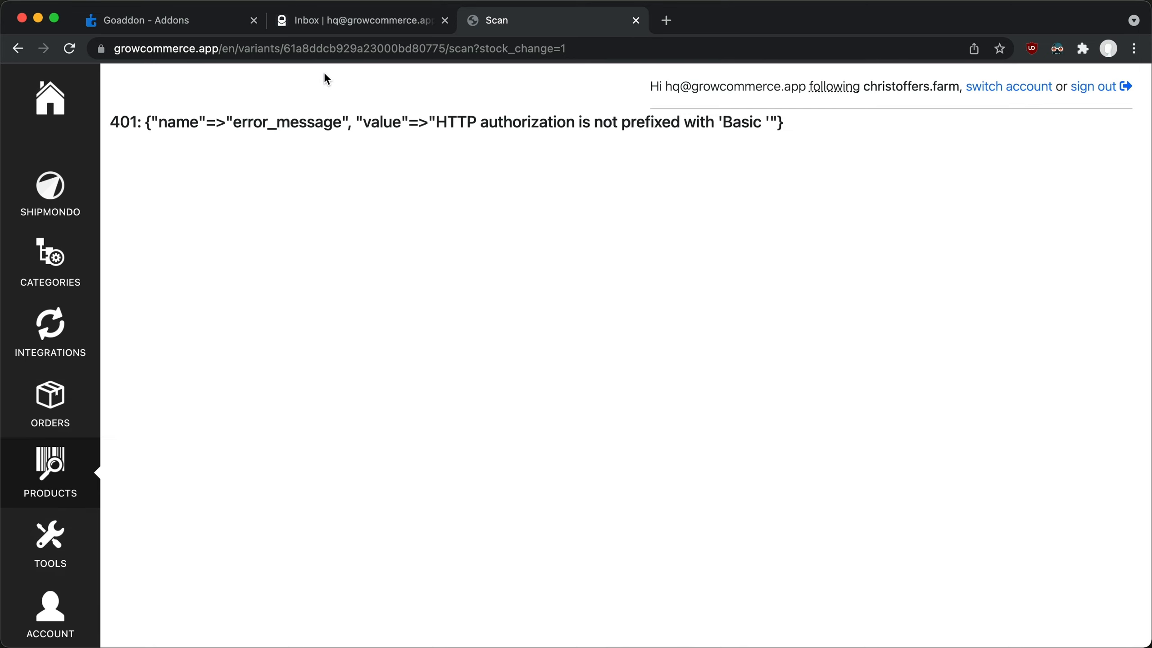
Switch to Goaddon, then reveal and copy the encoded Shop API token in the Gofetch addon's Shop API settings.
left_click(199, 27)
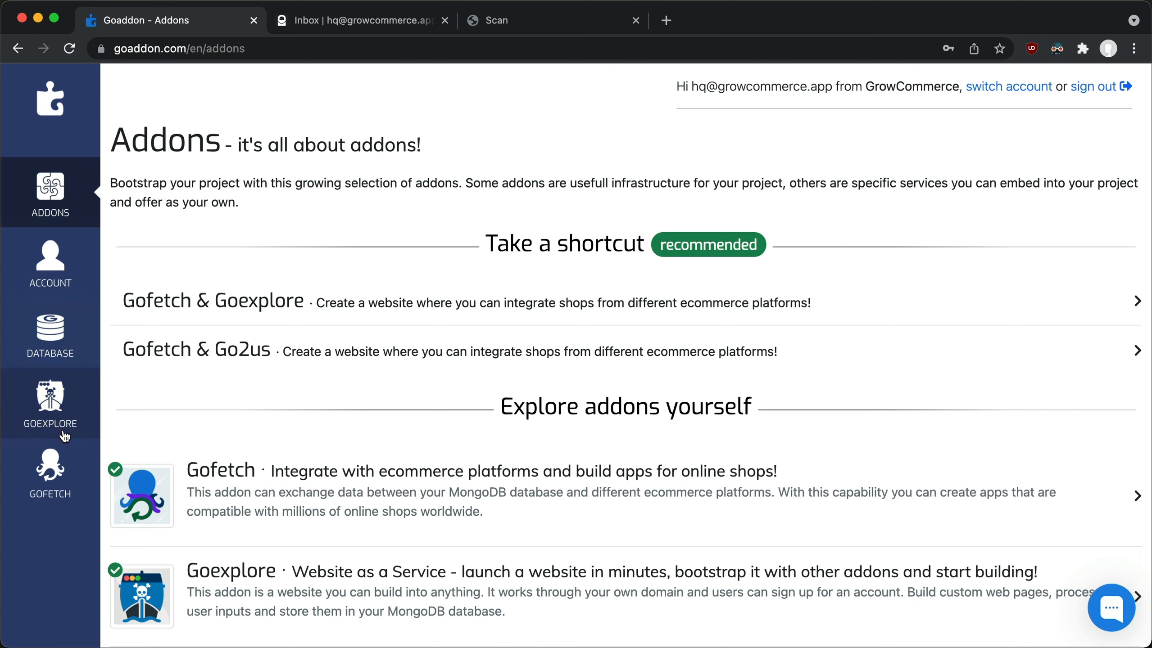
left_click(53, 476)
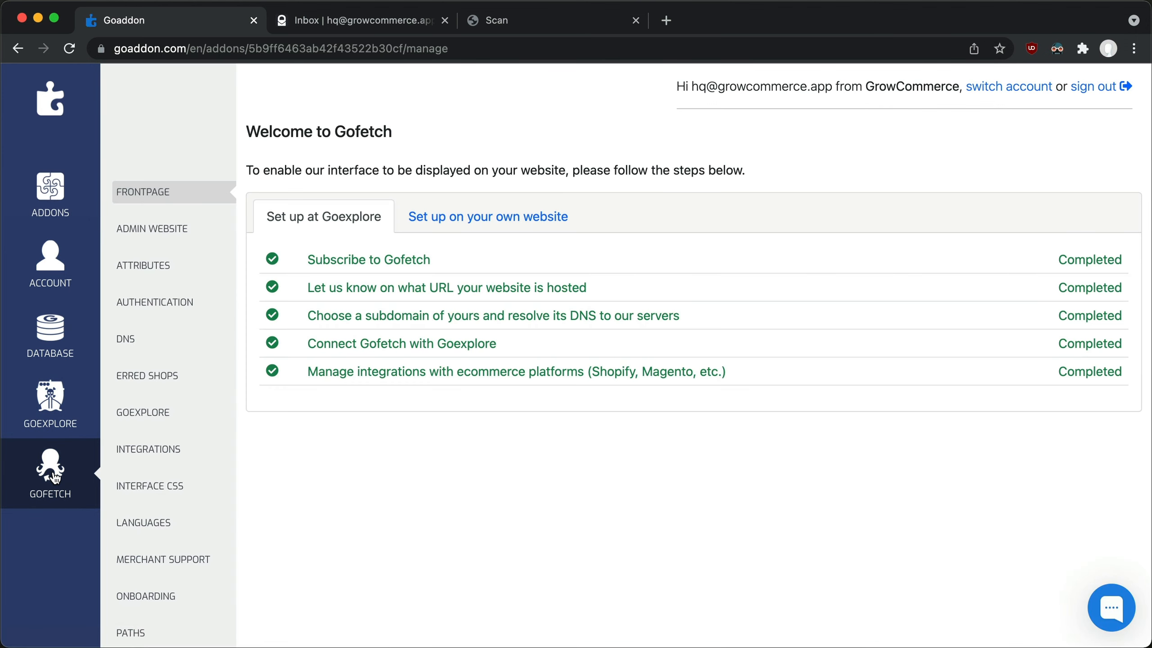
scroll(53, 474, "down", 5)
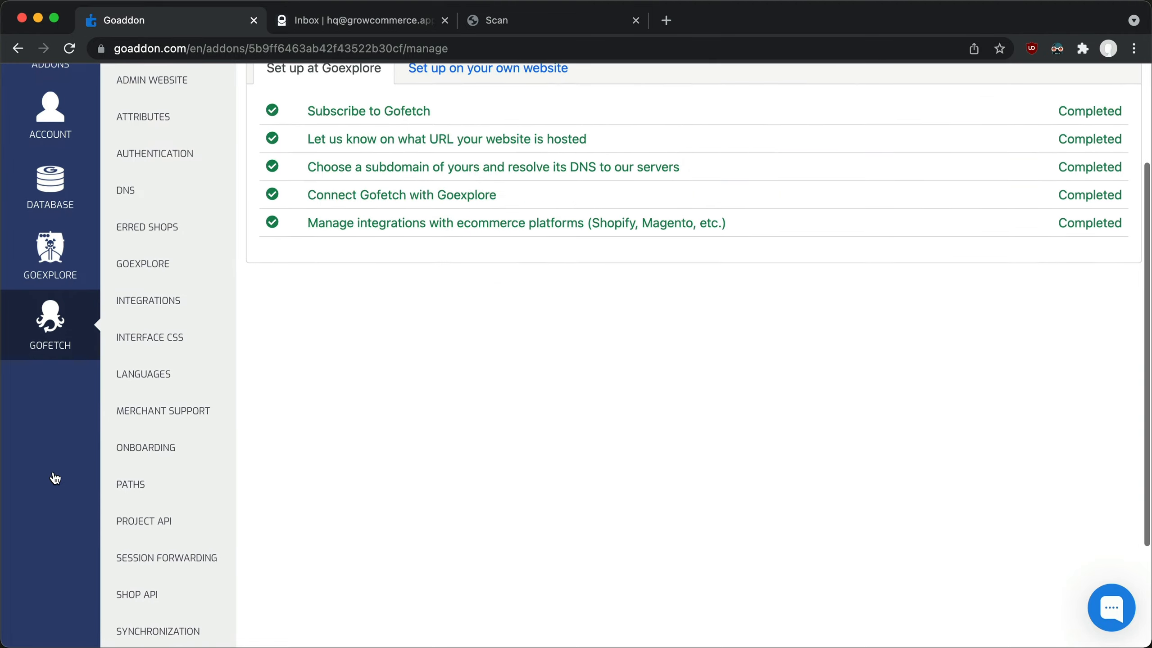
left_click(130, 568)
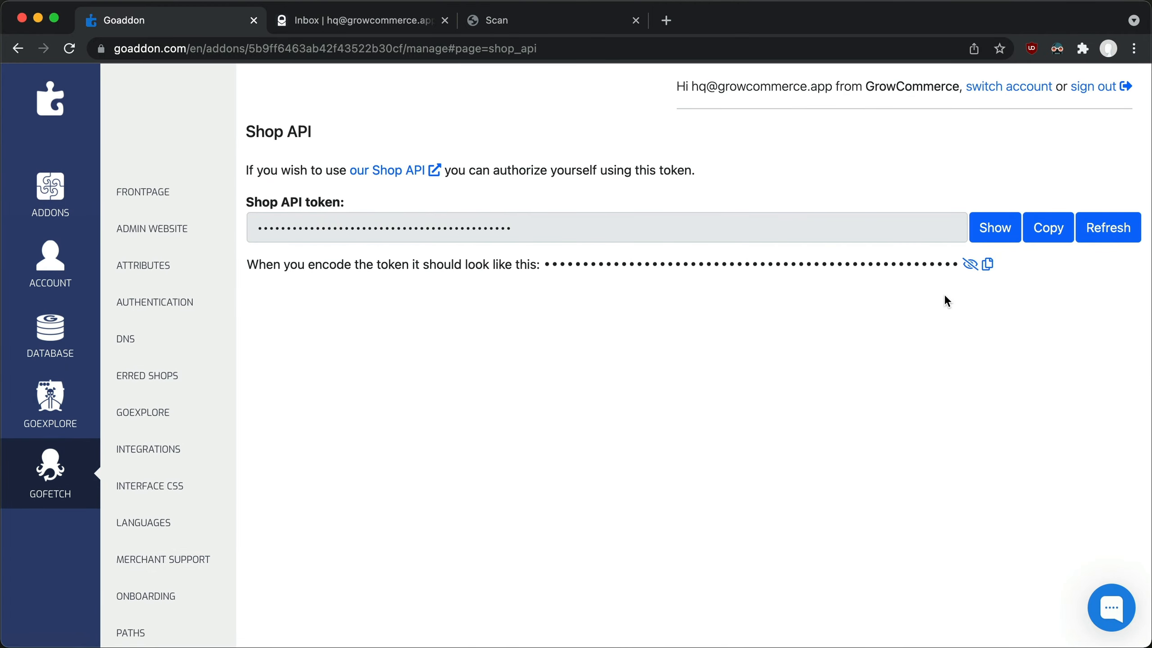
left_click(970, 267)
left_click(987, 267)
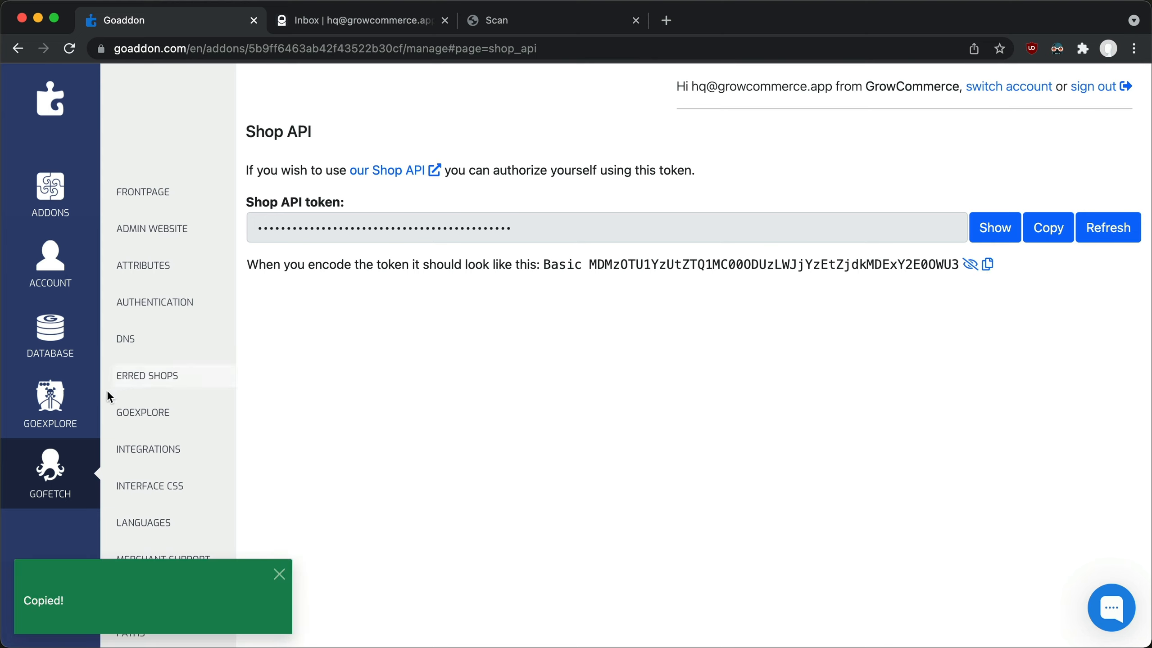
Paste the encoded Shop API token as the value of a new secret in the Goexplore addon.
left_click(90, 401)
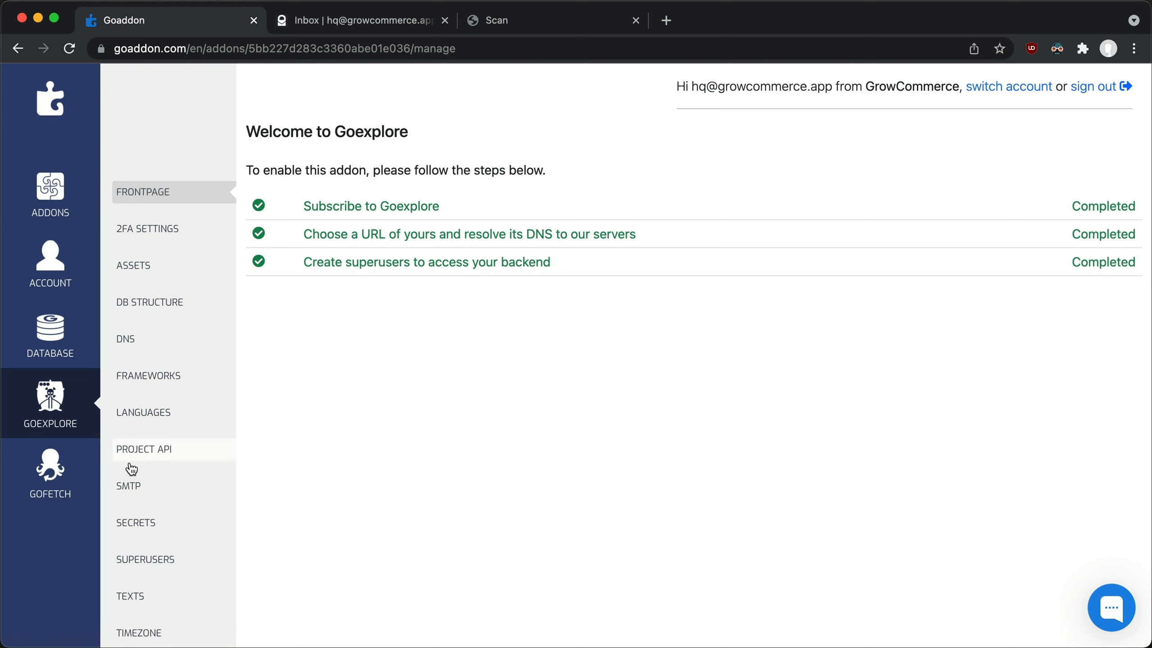
left_click(153, 525)
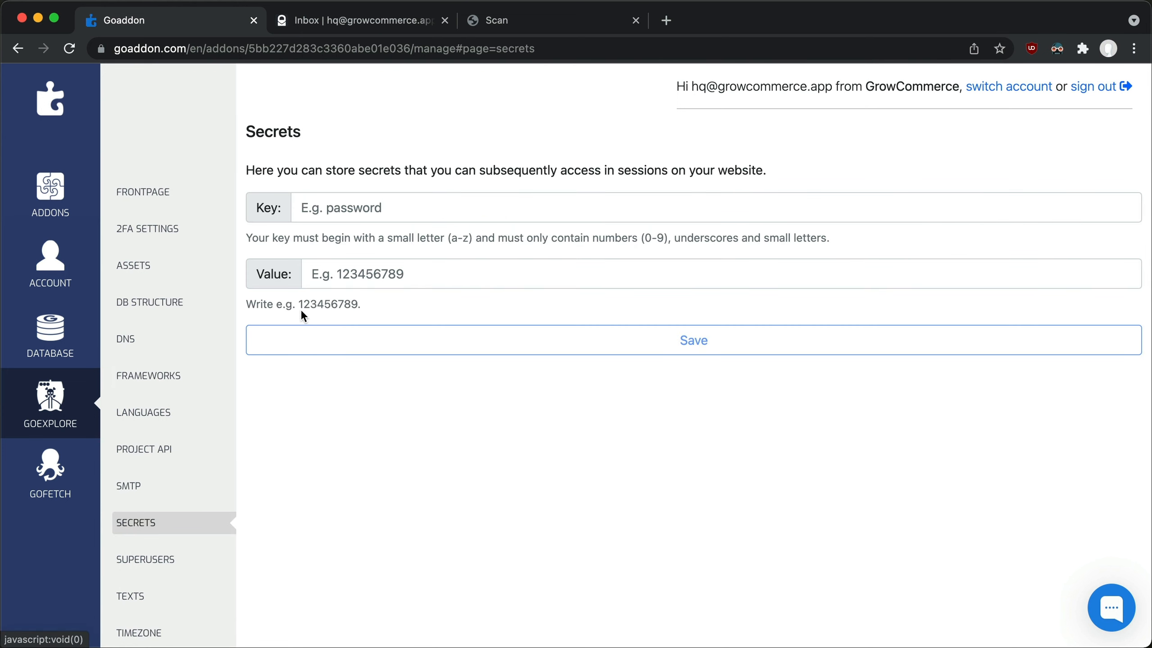
left_click(356, 282)
key("super+v")
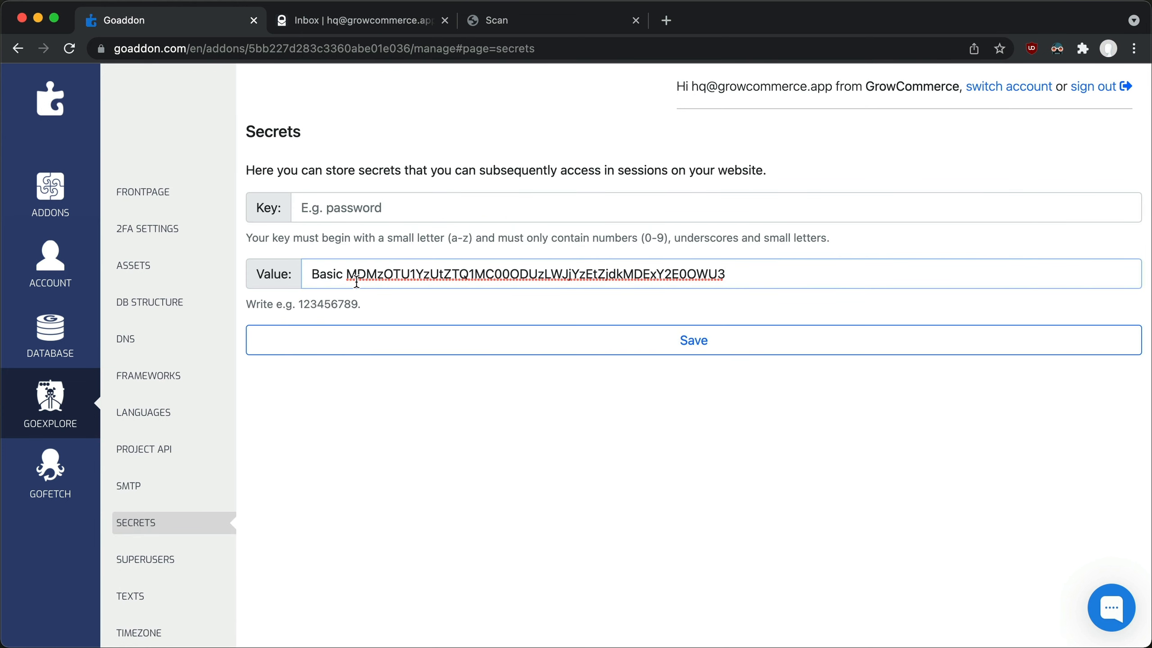
Copy the key name gofetch_shop_api_token from variants__scan.html in the code editor, enter it as the secret's key in Goaddon, and save.
key("super+Tab")
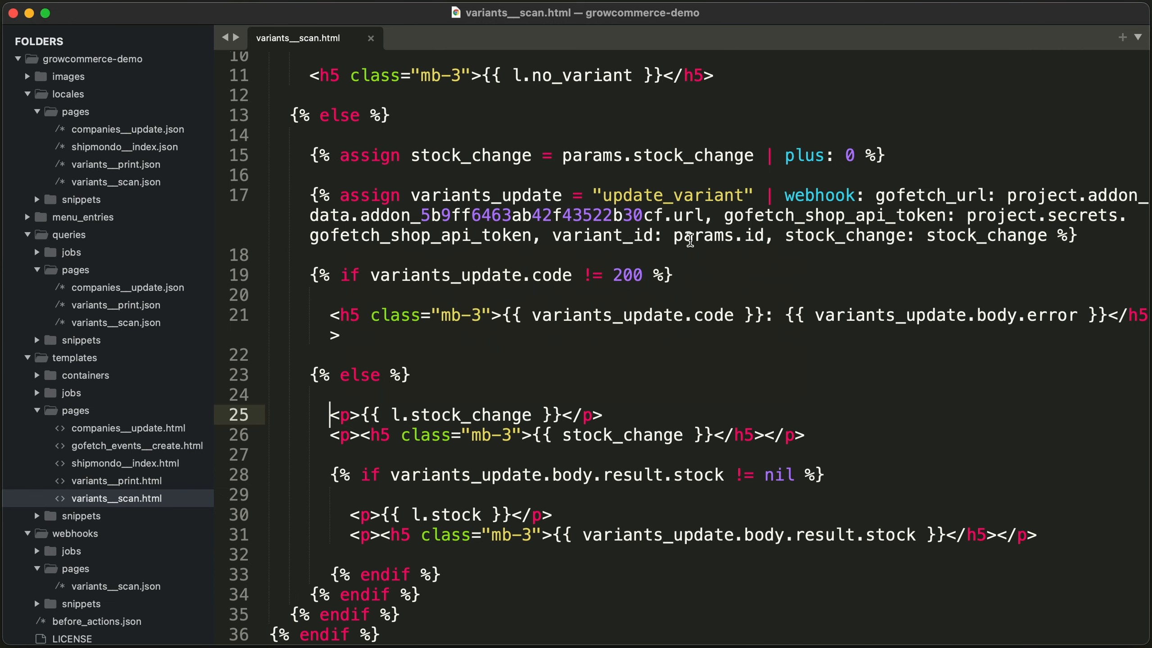
left_click_drag(968, 216, 533, 235)
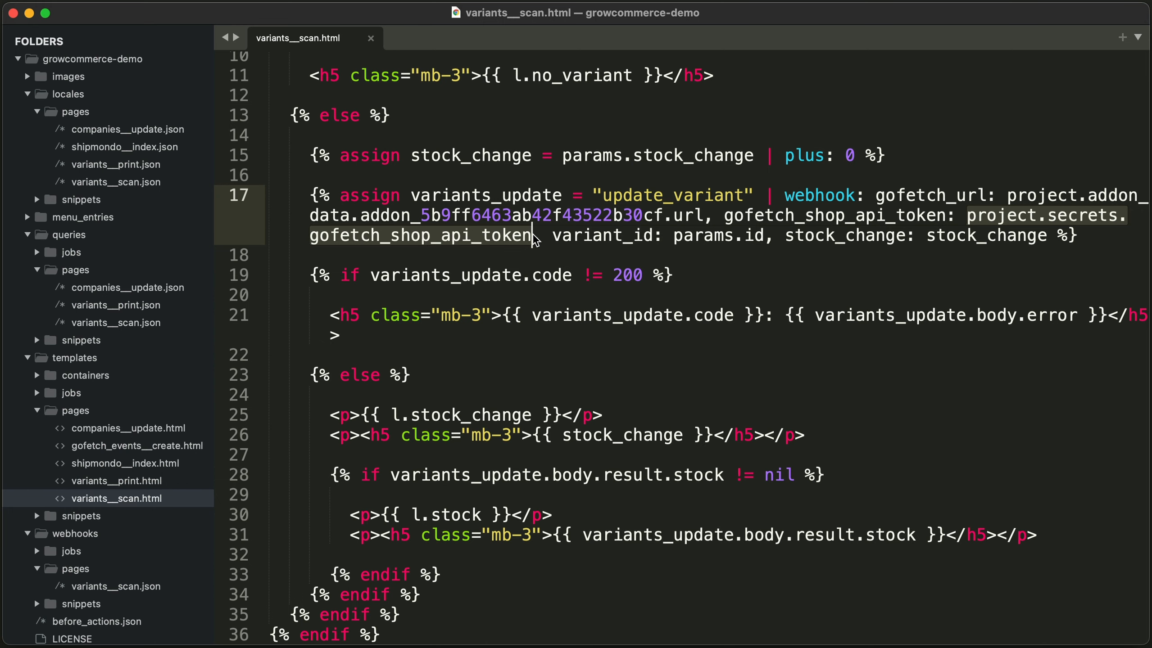
double_click(496, 239)
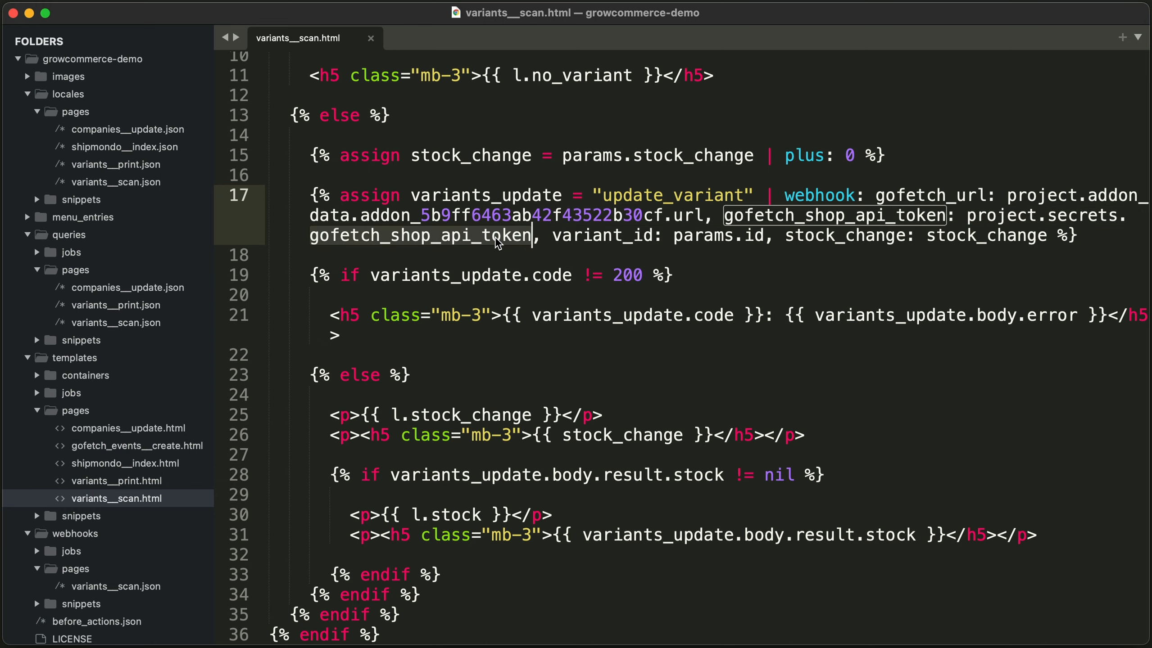
key("super+Tab")
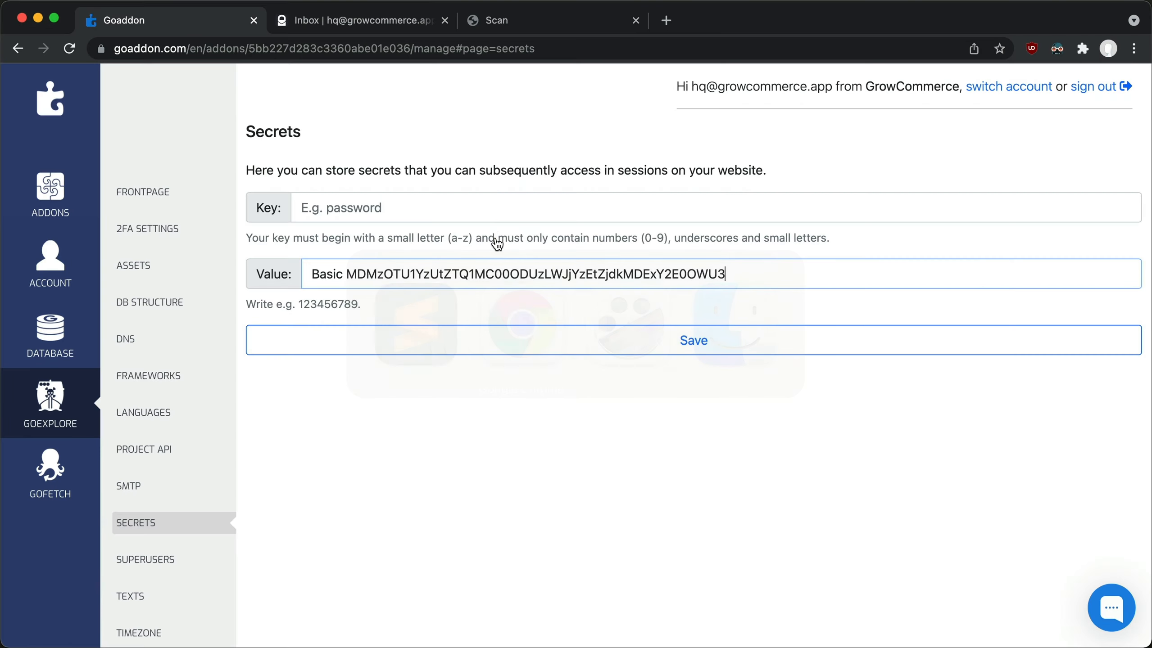
left_click(470, 209)
type("gofetch_shop_api_token")
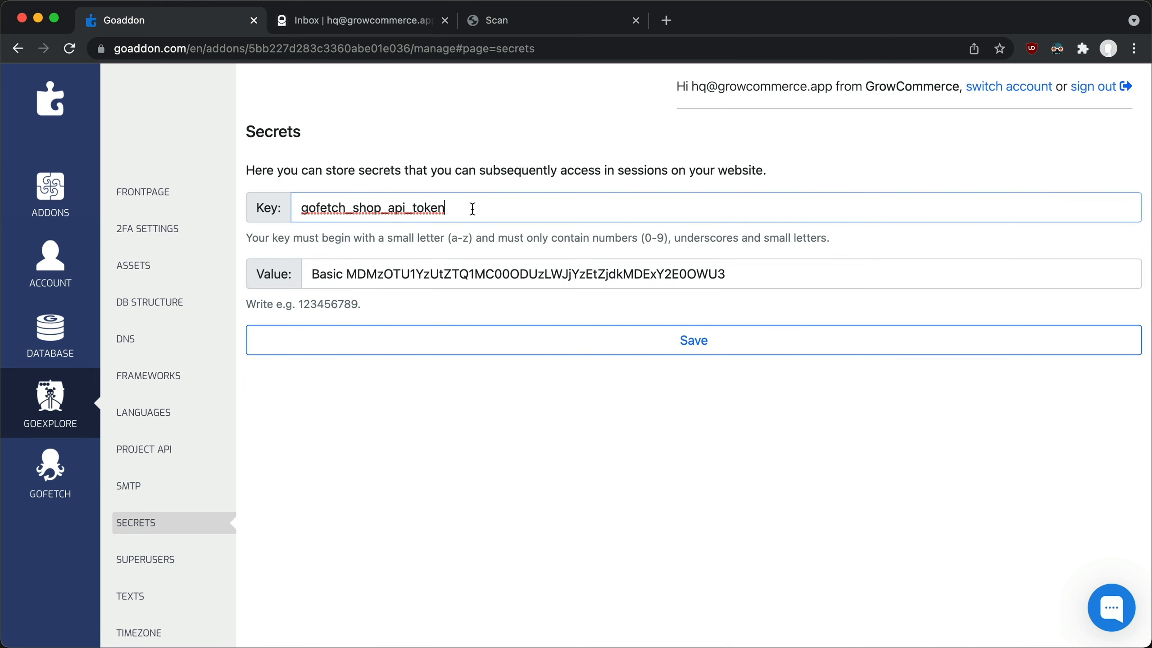
left_click(474, 336)
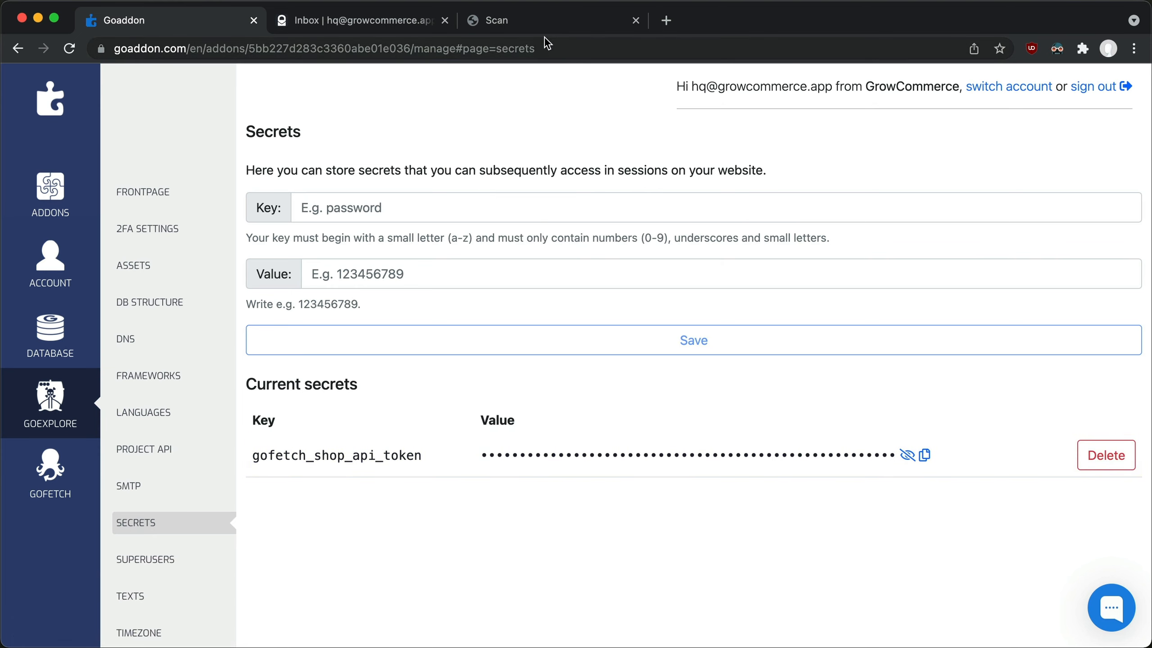
Request the GrowCommerce variant scan page again with stock_change=1.
left_click(565, 26)
left_click(574, 47)
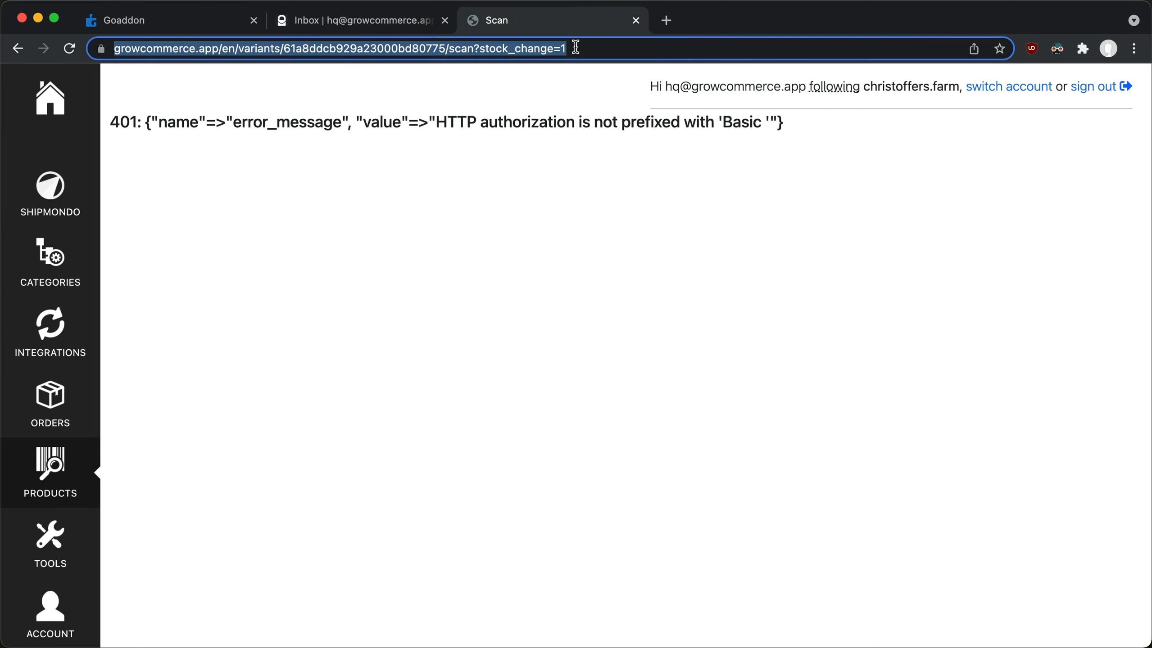
key("Return")
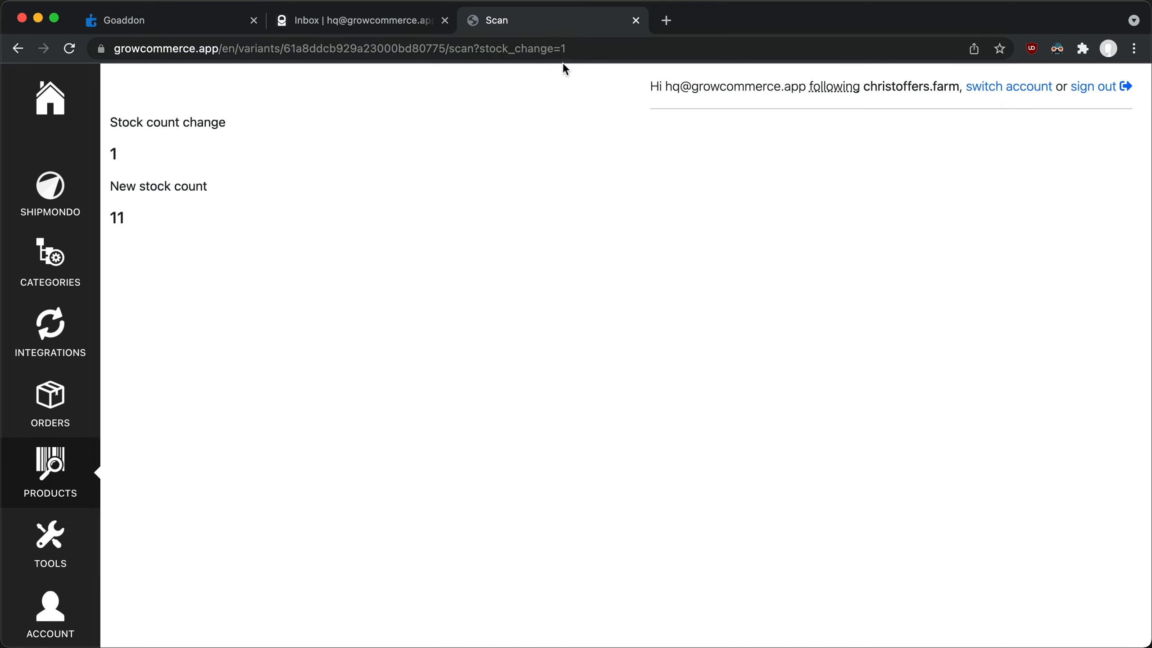
Open the Isa Warren egg product's variant and check its latest stock events.
left_click(85, 460)
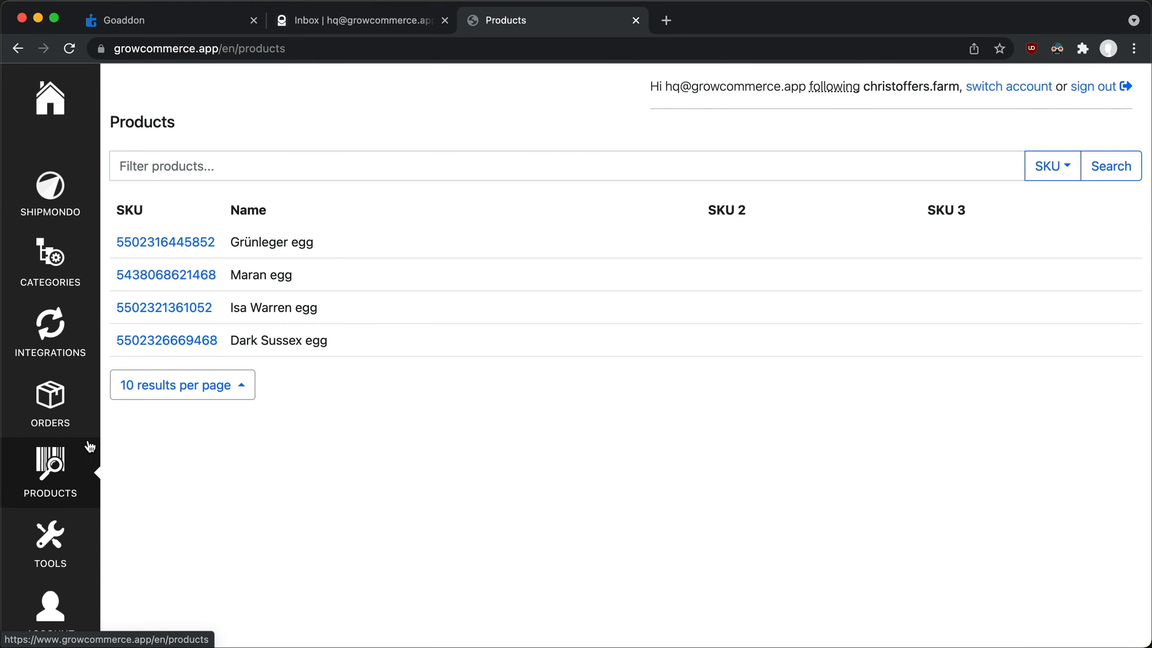
left_click(144, 309)
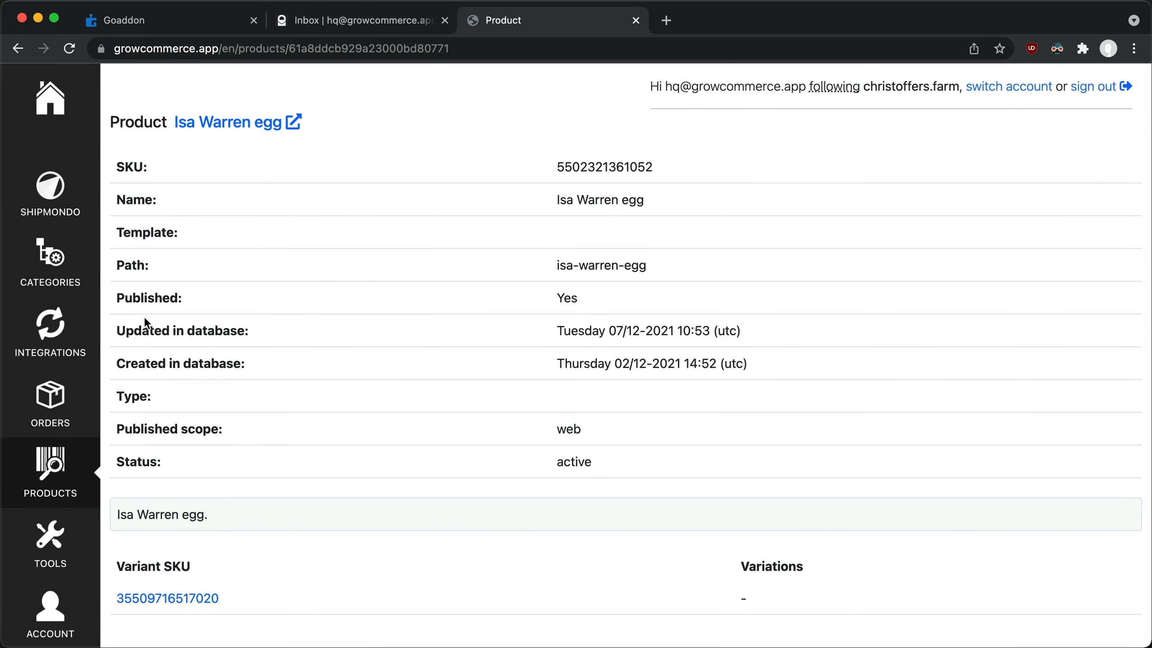
left_click(195, 599)
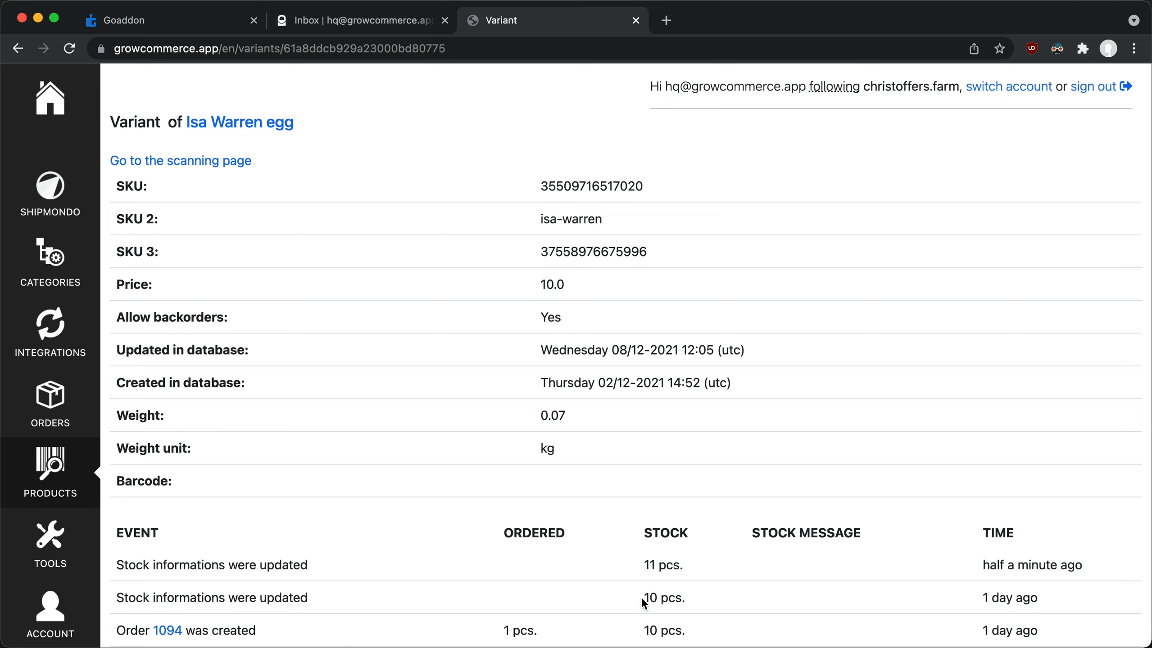
left_click_drag(643, 598, 678, 564)
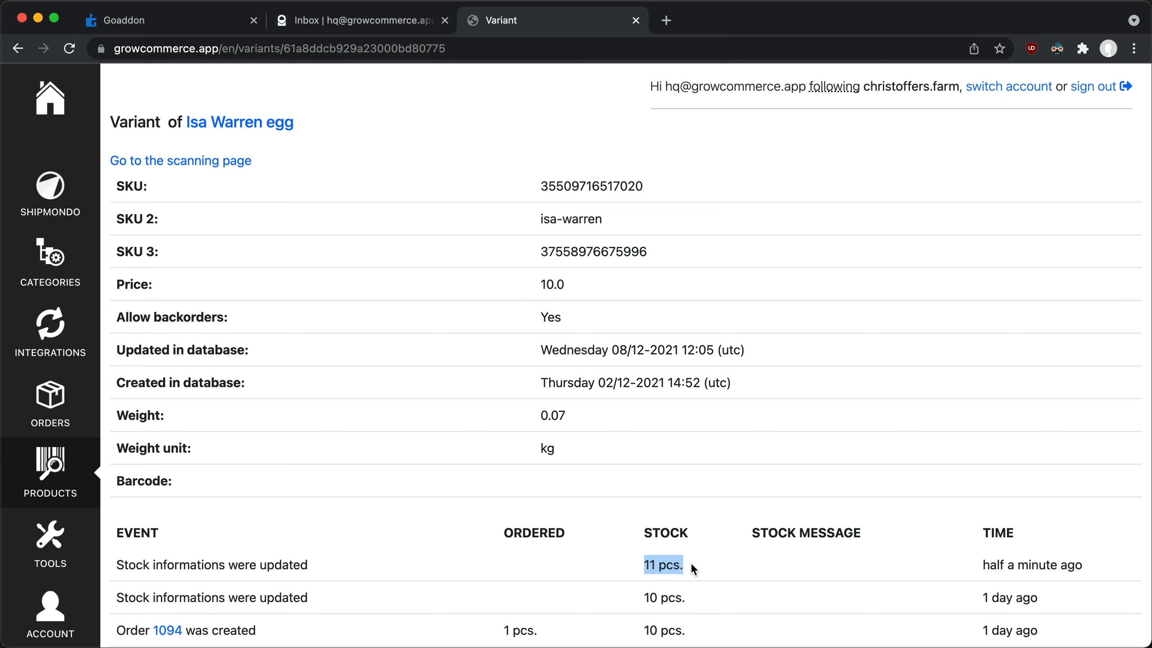
scroll(691, 564, "down", 3)
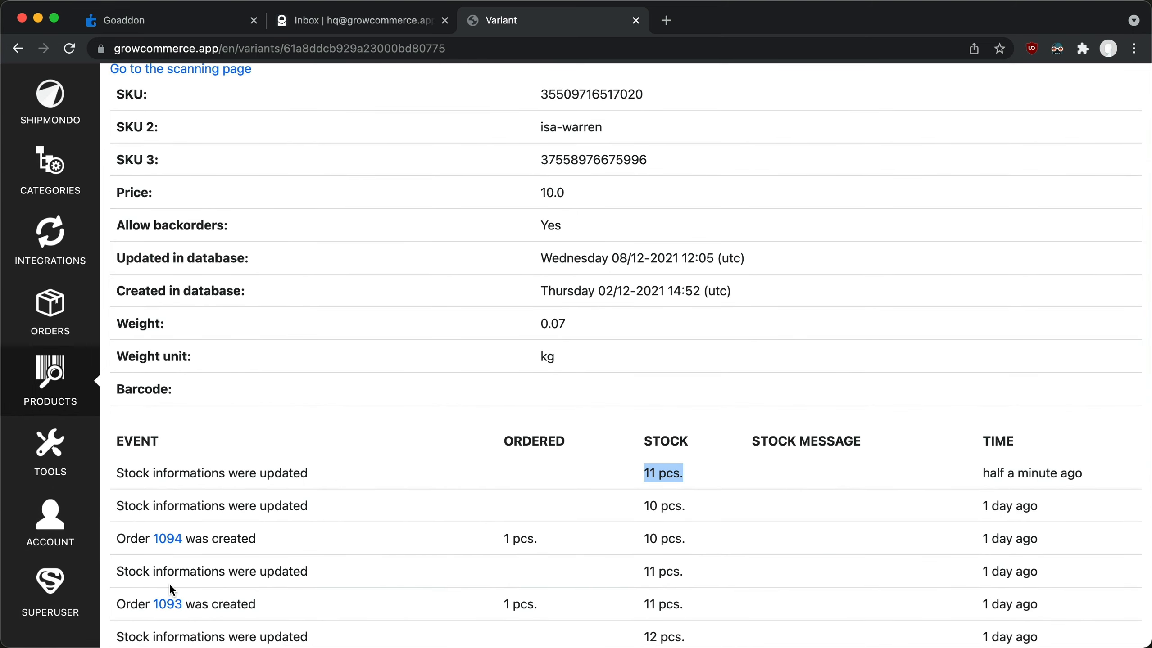
Open the "variant" snippet for editing in the superuser section.
left_click(84, 613)
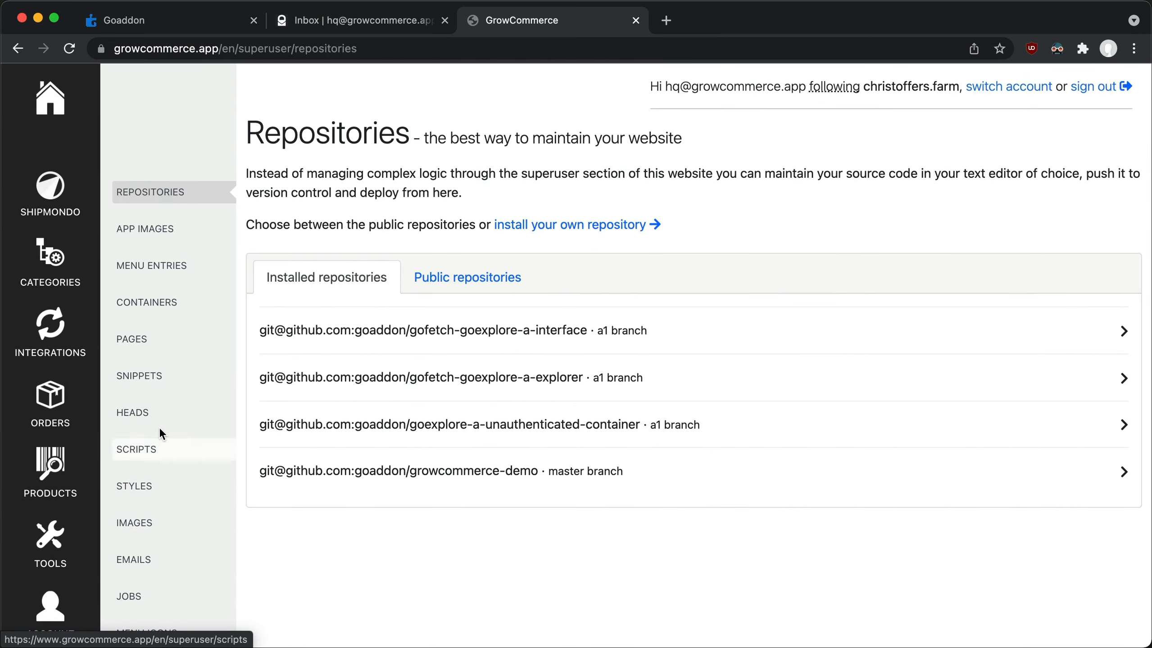
left_click(181, 387)
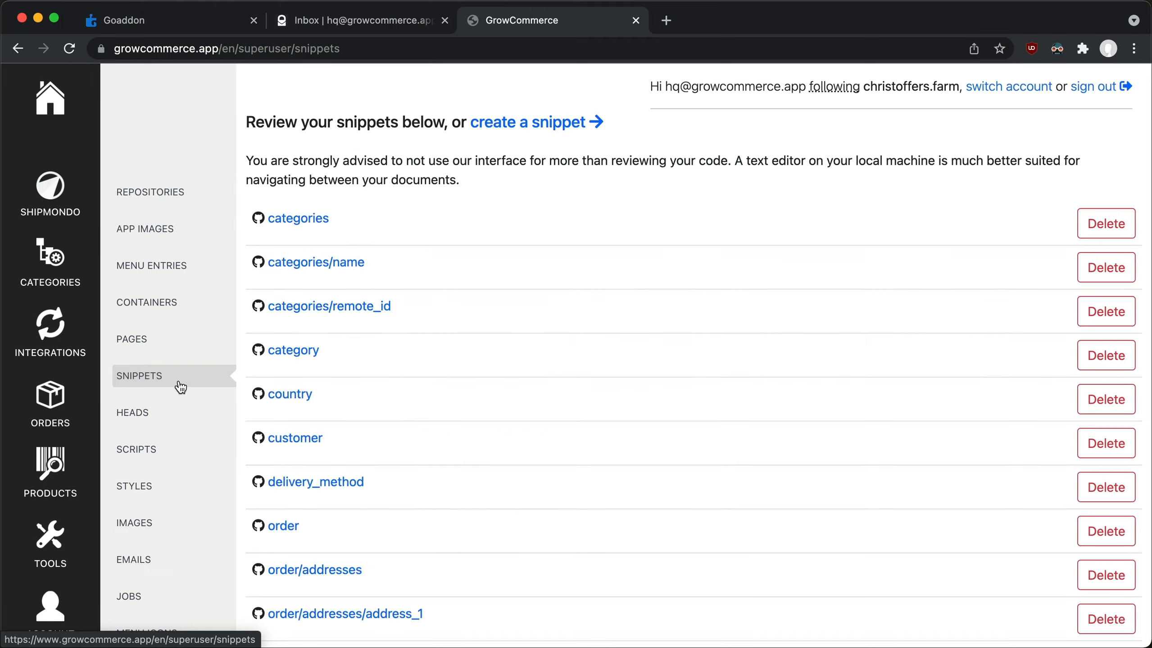
scroll(180, 385, "down", 20)
scroll(178, 385, "down", 20)
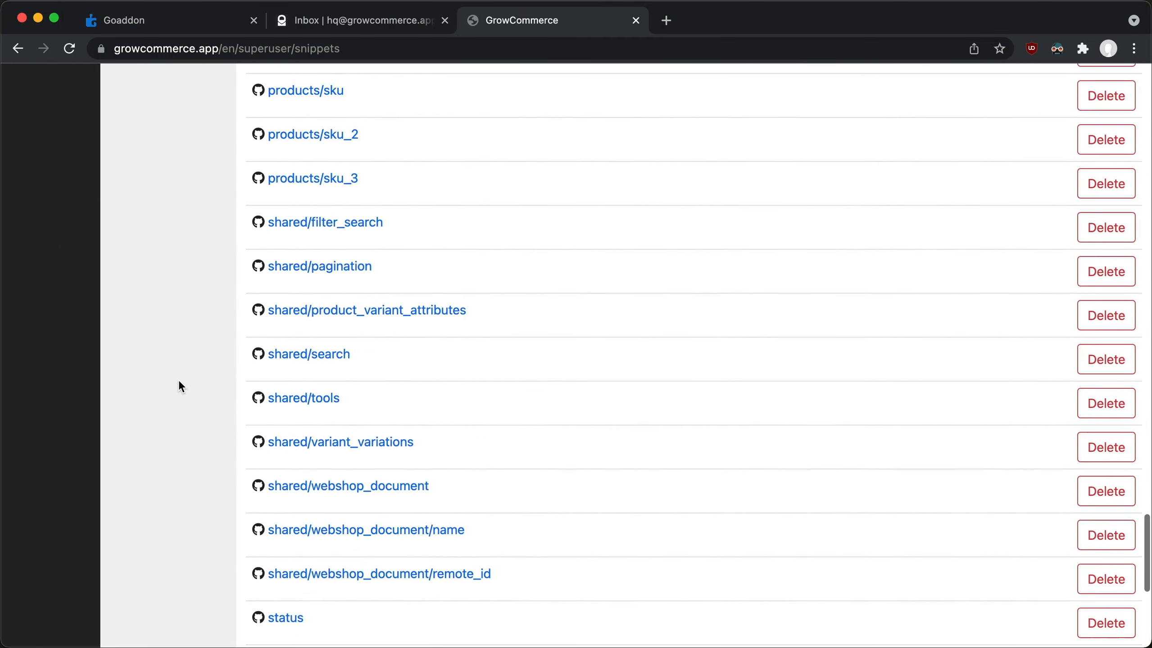
left_click(281, 438)
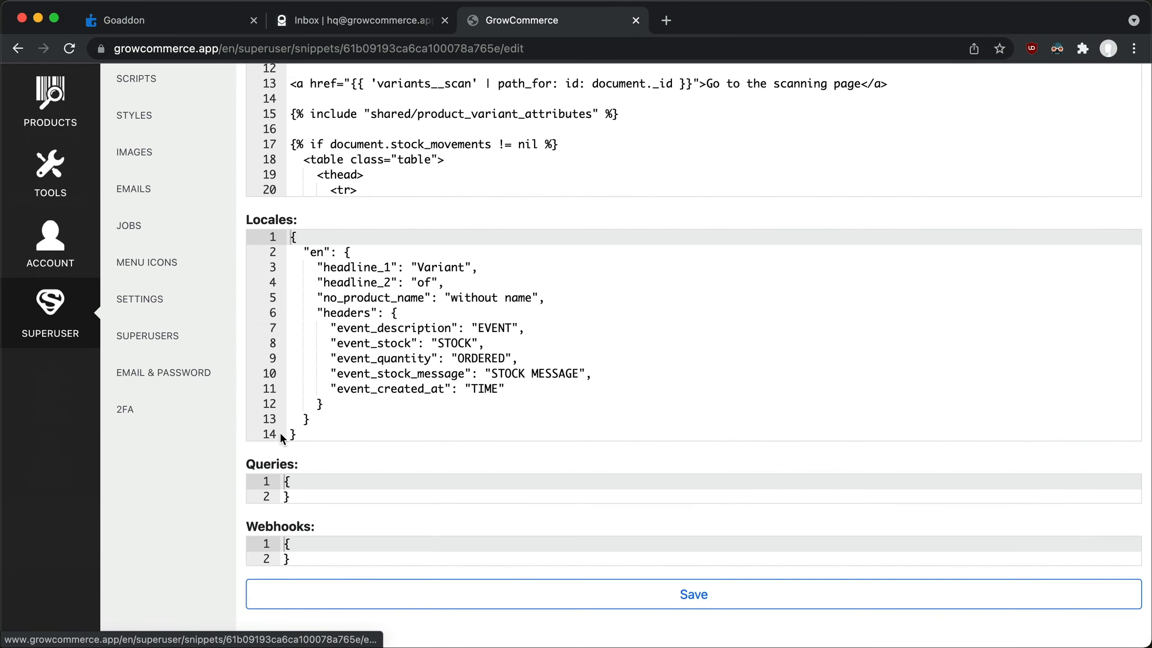
Point the line 13 link to variants__print, change its text to "Go to the printing page", and save the snippet.
scroll(280, 433, "up", 15)
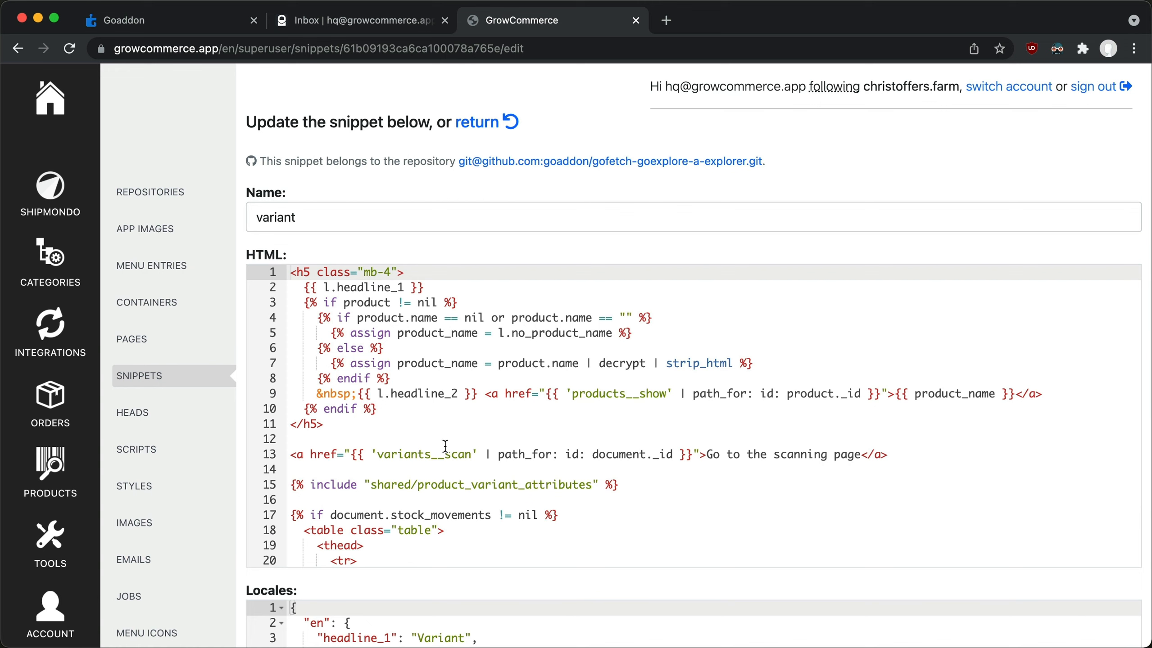
left_click(446, 454)
left_click_drag(445, 454, 473, 454)
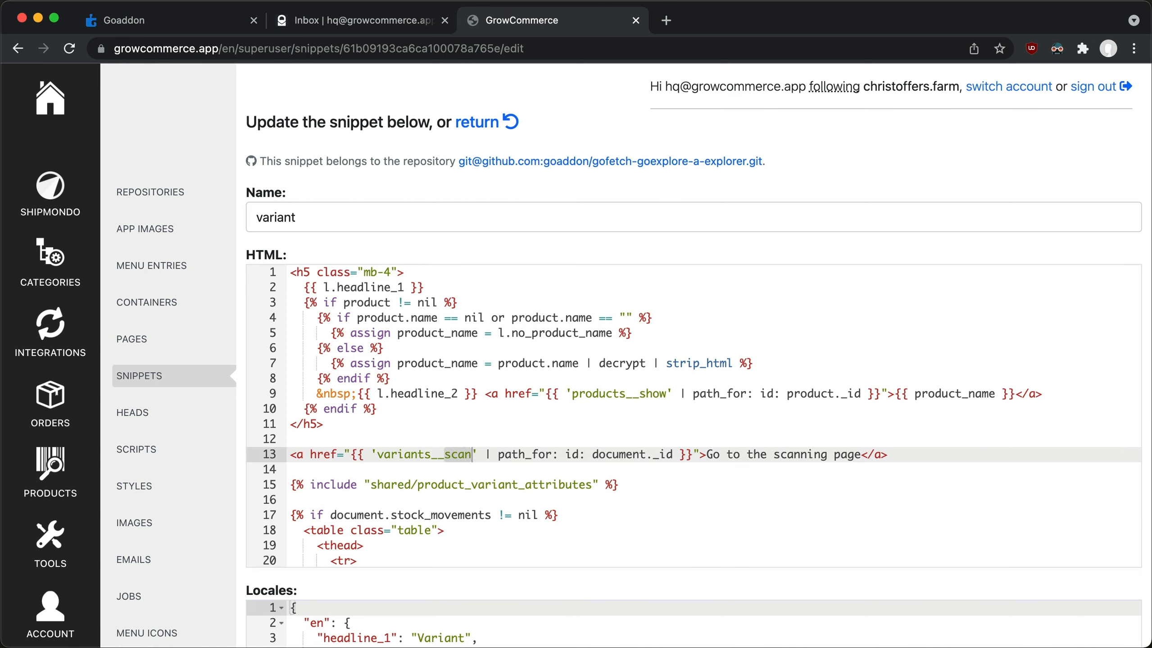
type("print")
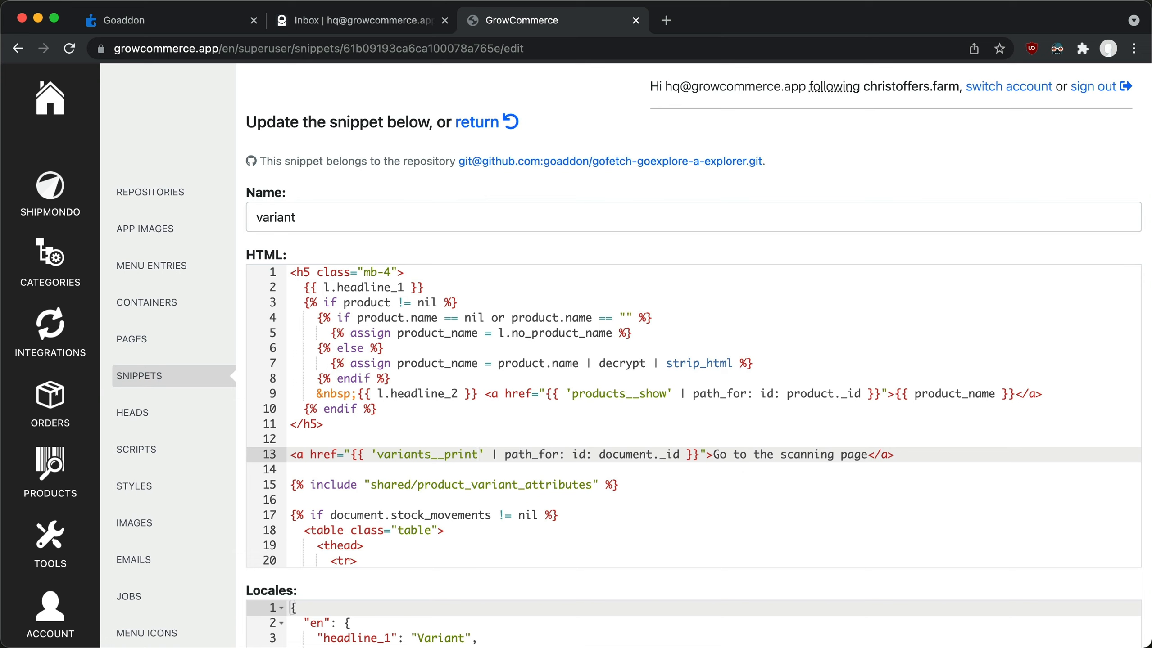
double_click(790, 455)
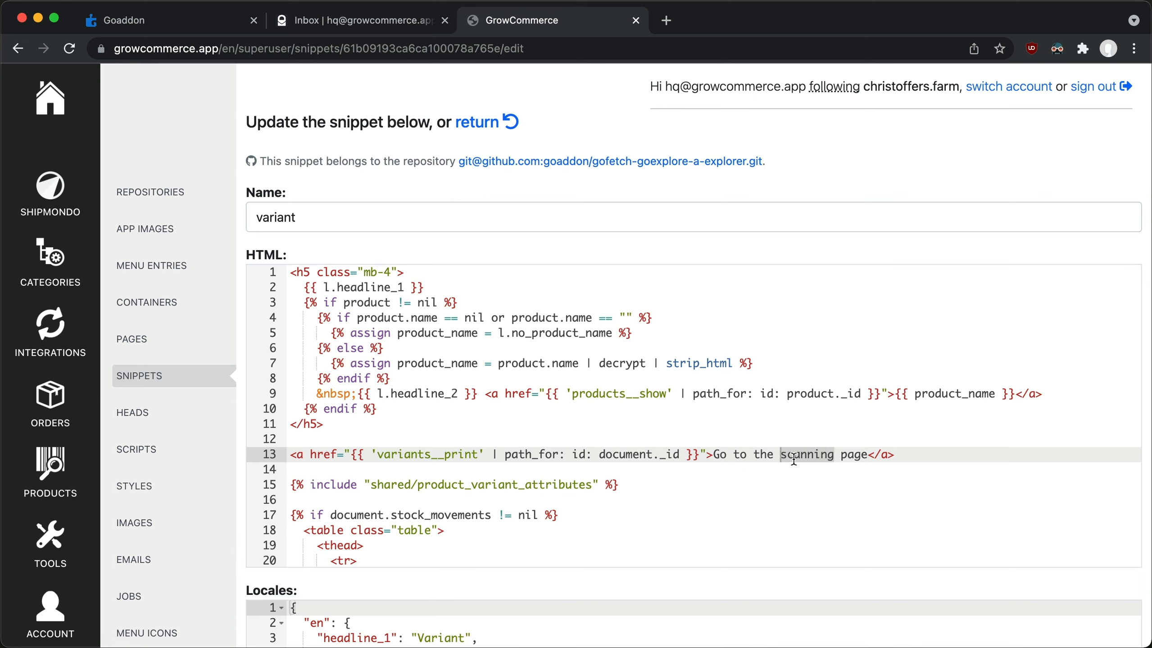
type("printing")
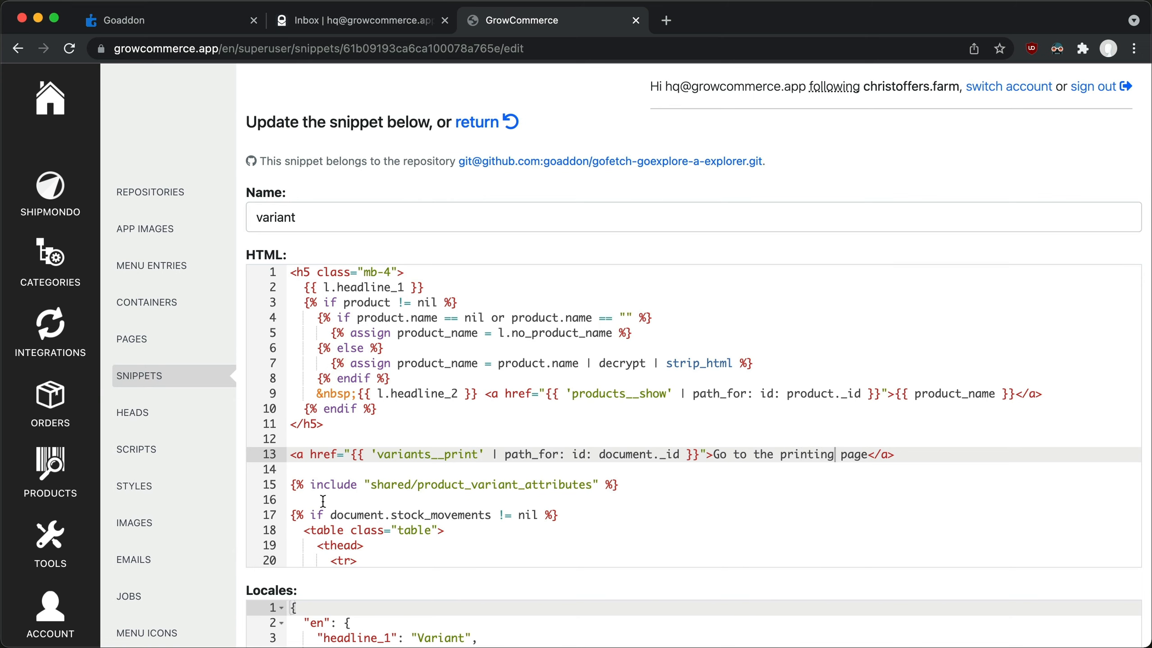
scroll(245, 547, "down", 10)
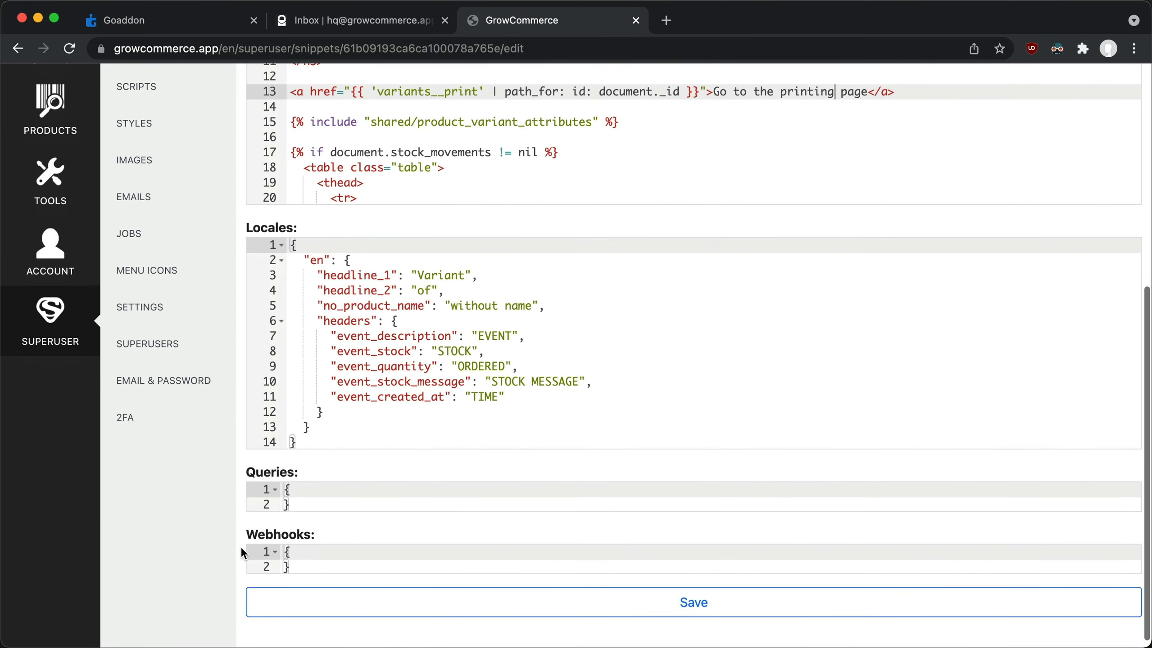
left_click(266, 595)
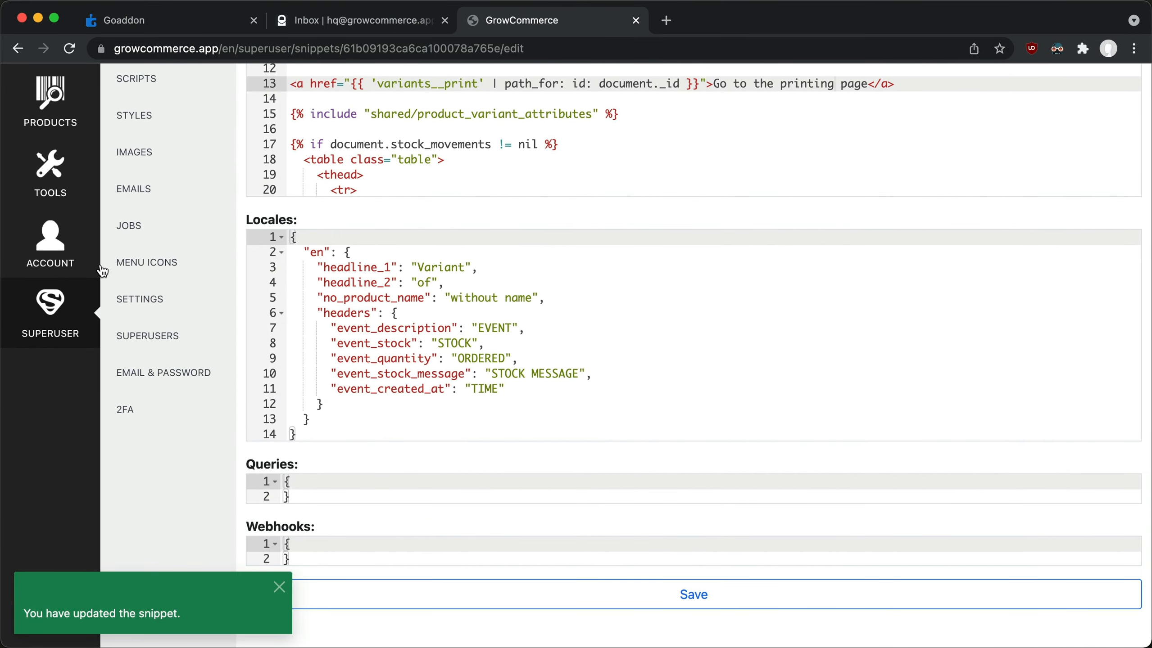
Open the Isa Warren egg product's variant page to check the edited link.
left_click(35, 132)
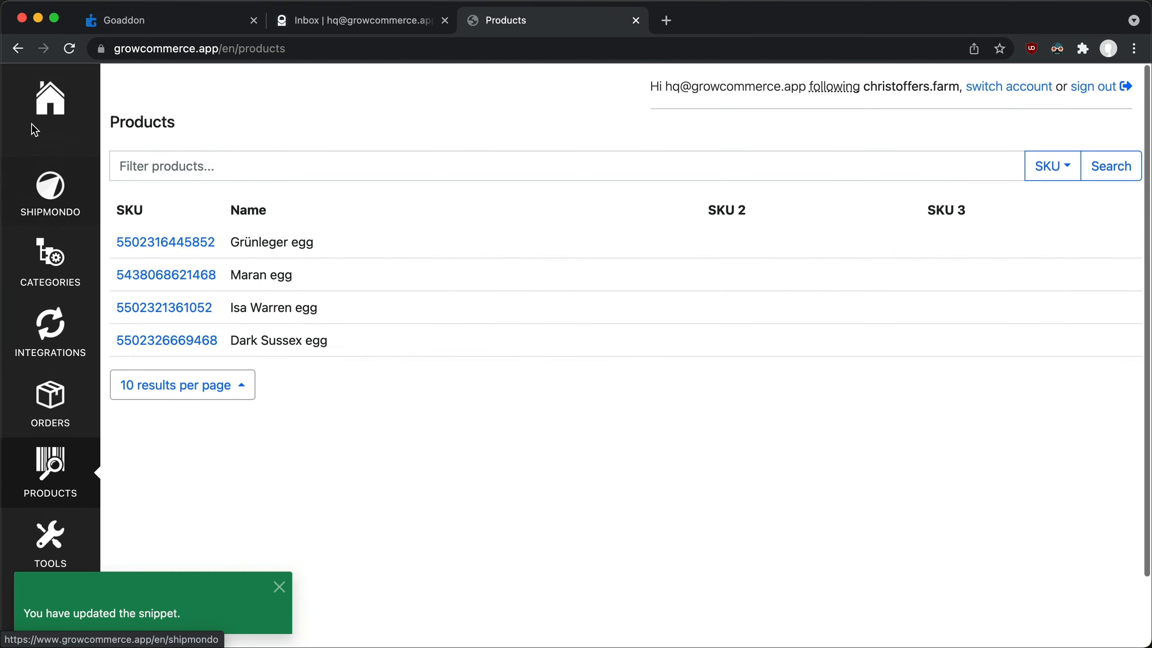
left_click(133, 307)
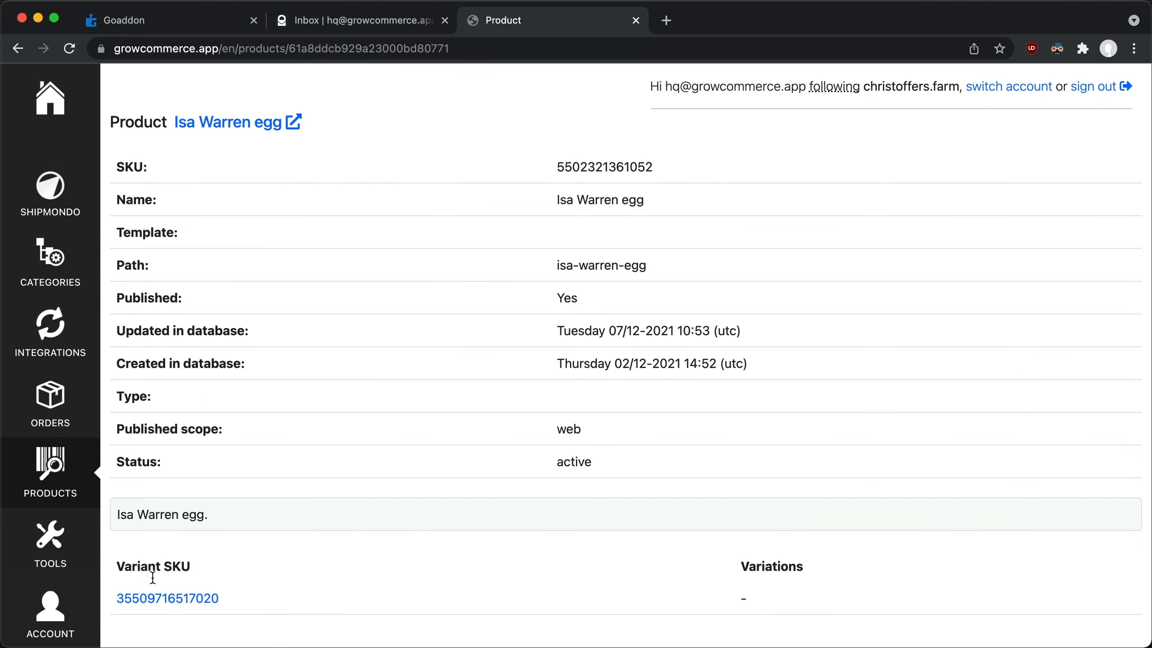
left_click(154, 601)
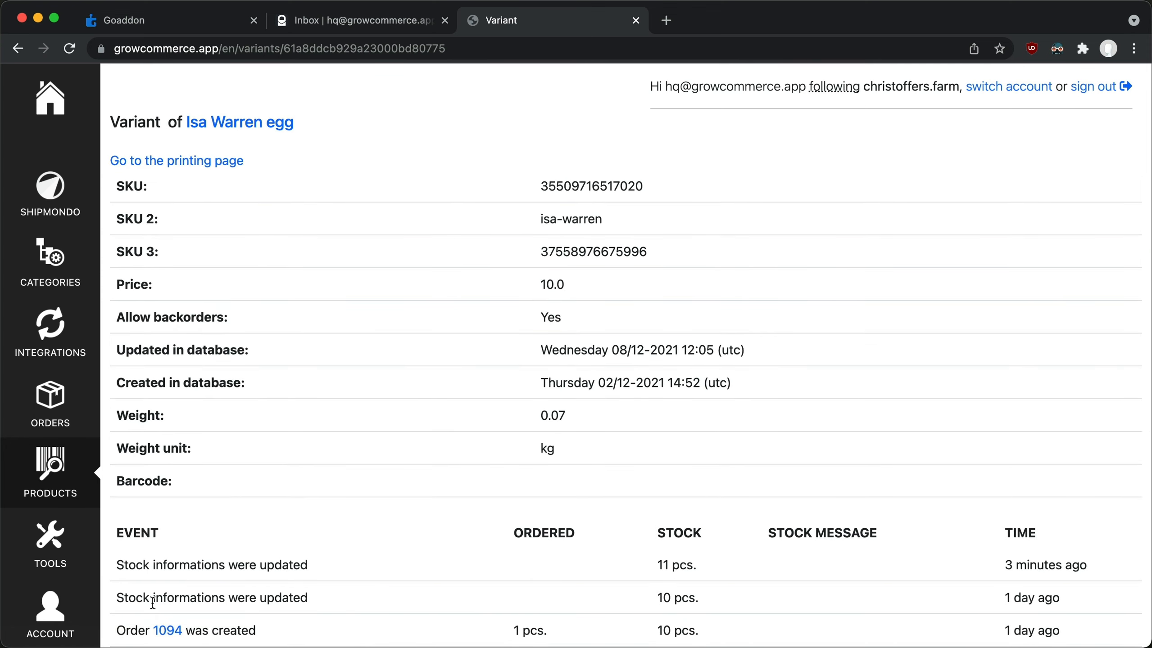
Open the printing page of the Isa Warren egg variant through its new link.
left_click(193, 162)
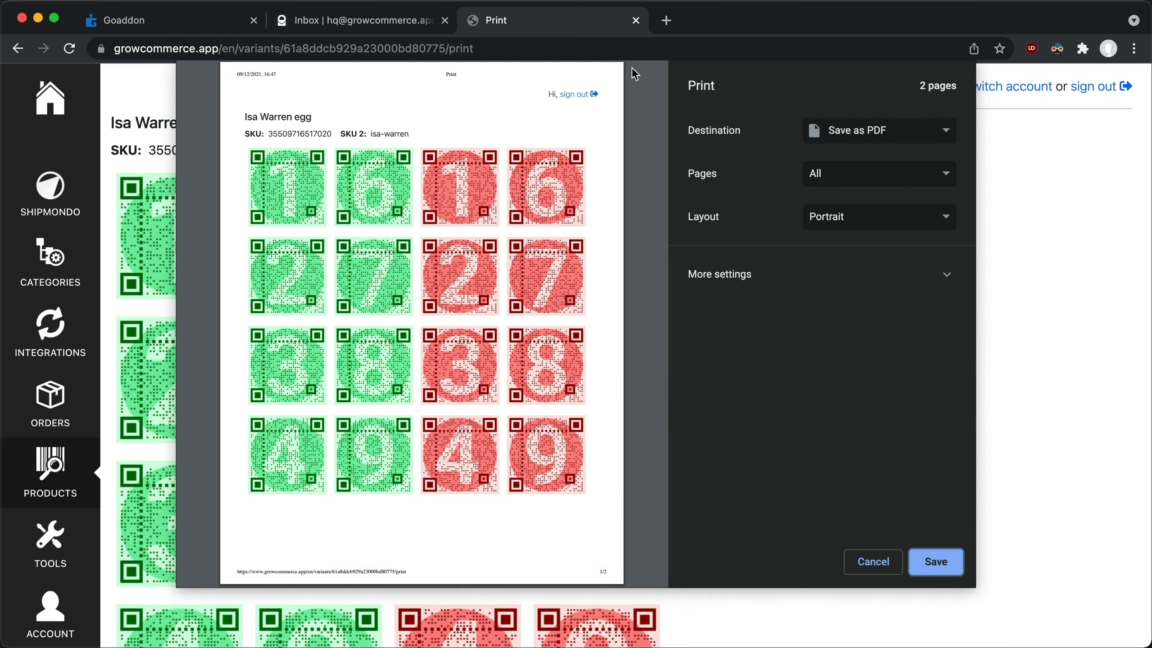
left_click(666, 20)
type("https://christoffers.farm/")
type("admin")
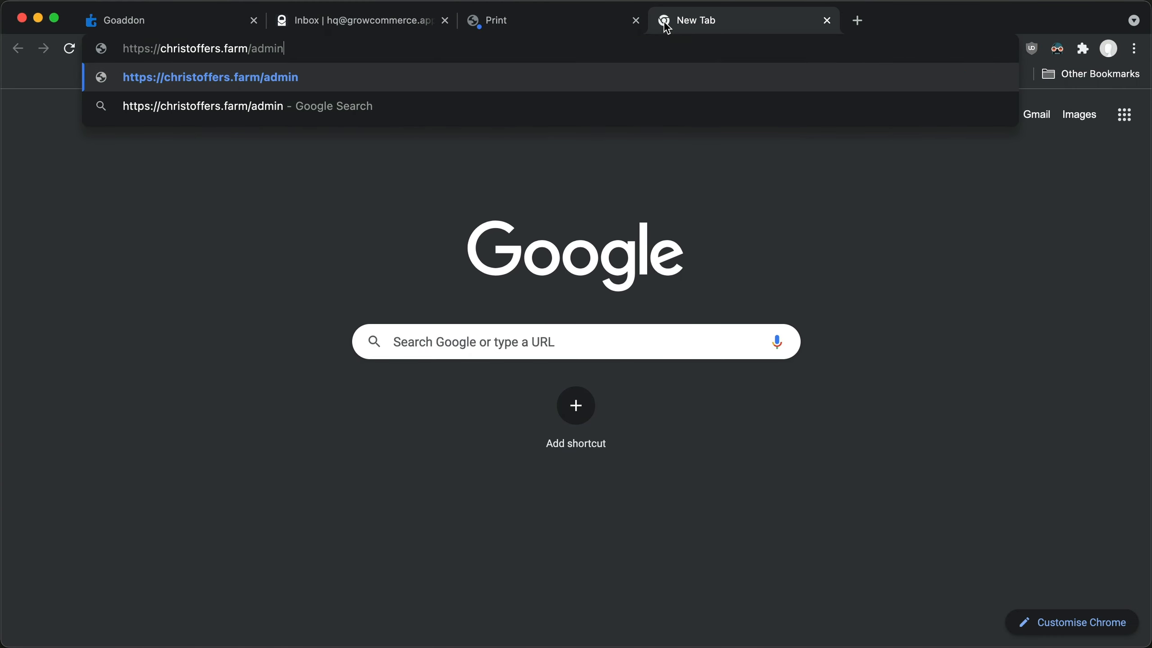
key("Return")
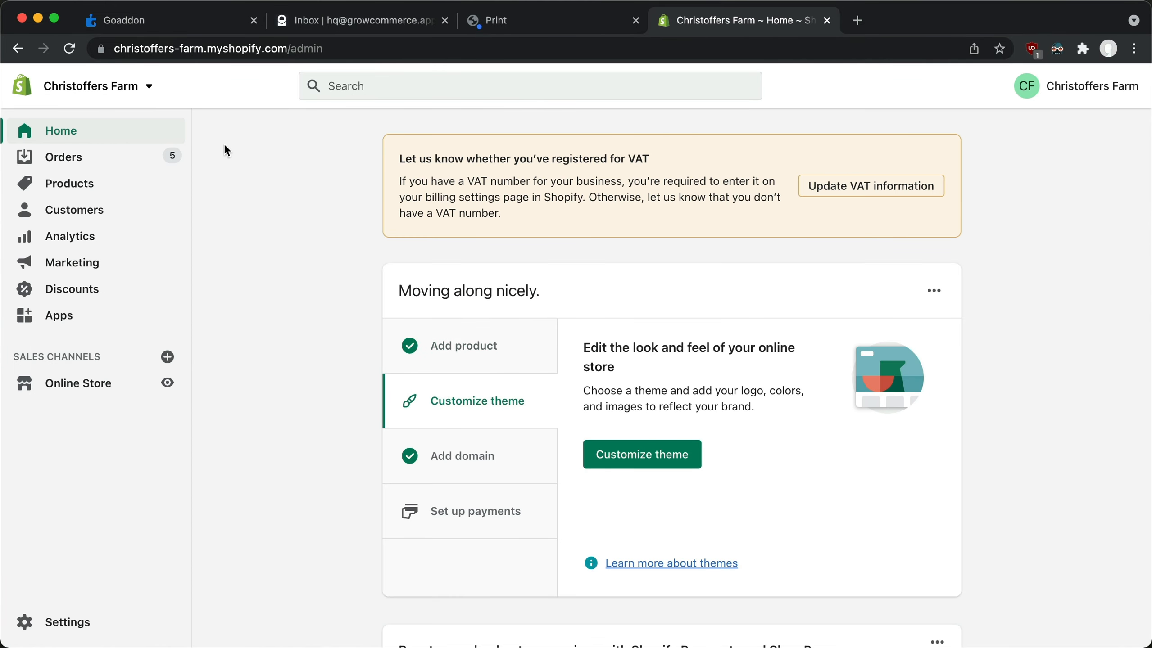
left_click(156, 157)
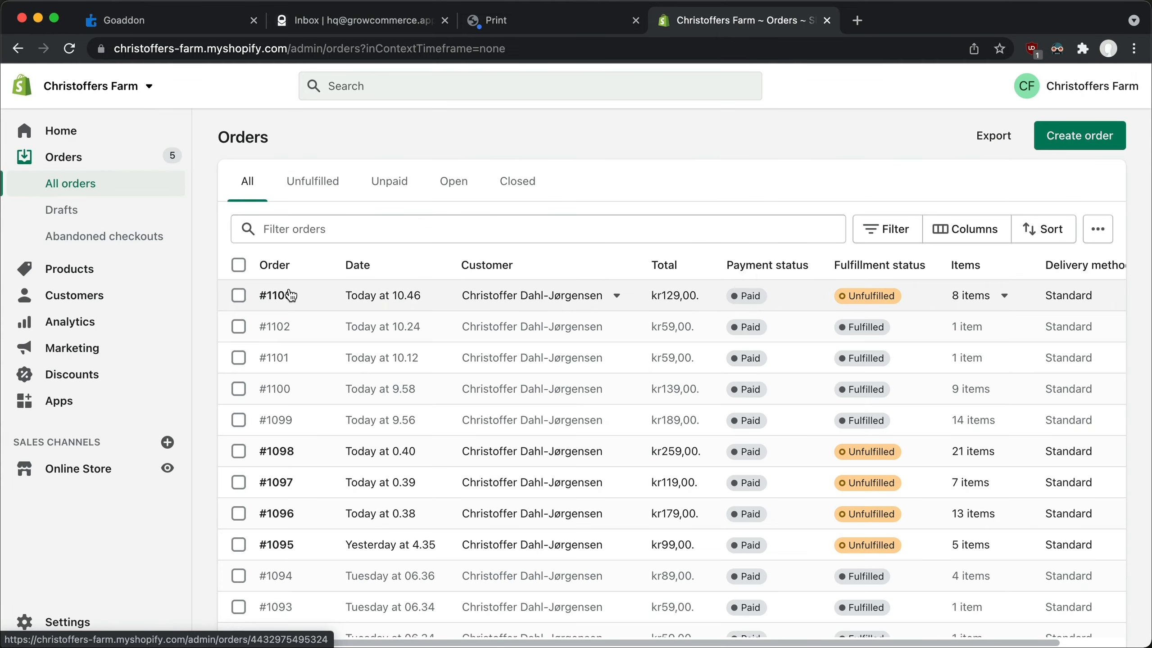
left_click(288, 292)
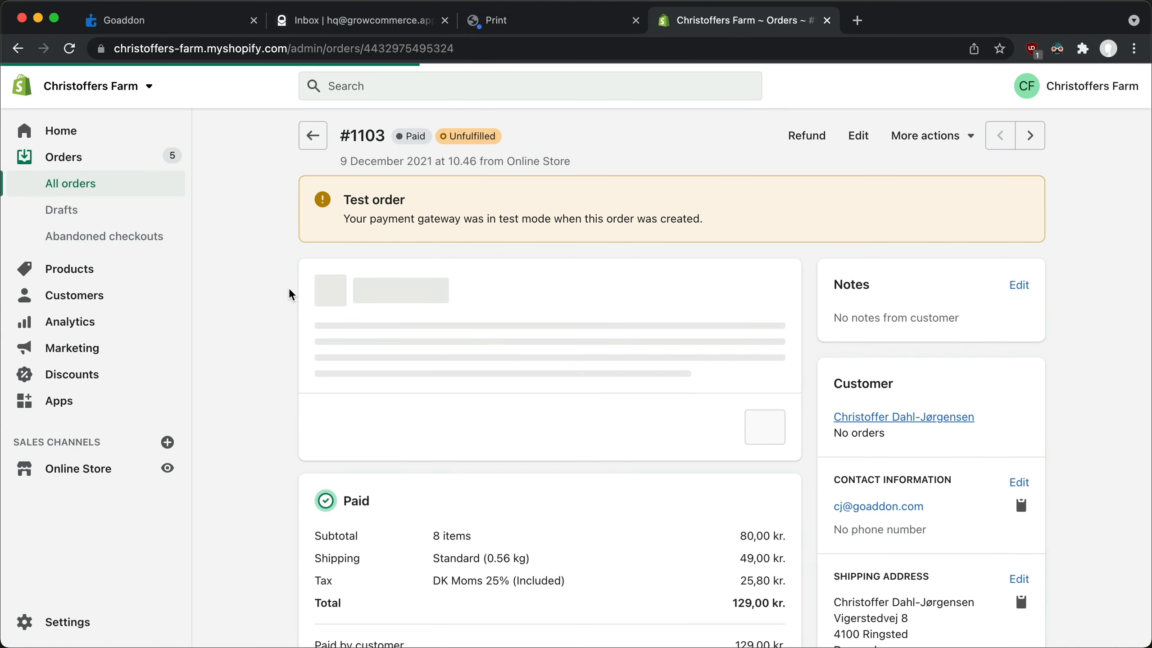
Check the inventory section of the ordered Dark Sussex egg product, and return to the order.
left_click(392, 337)
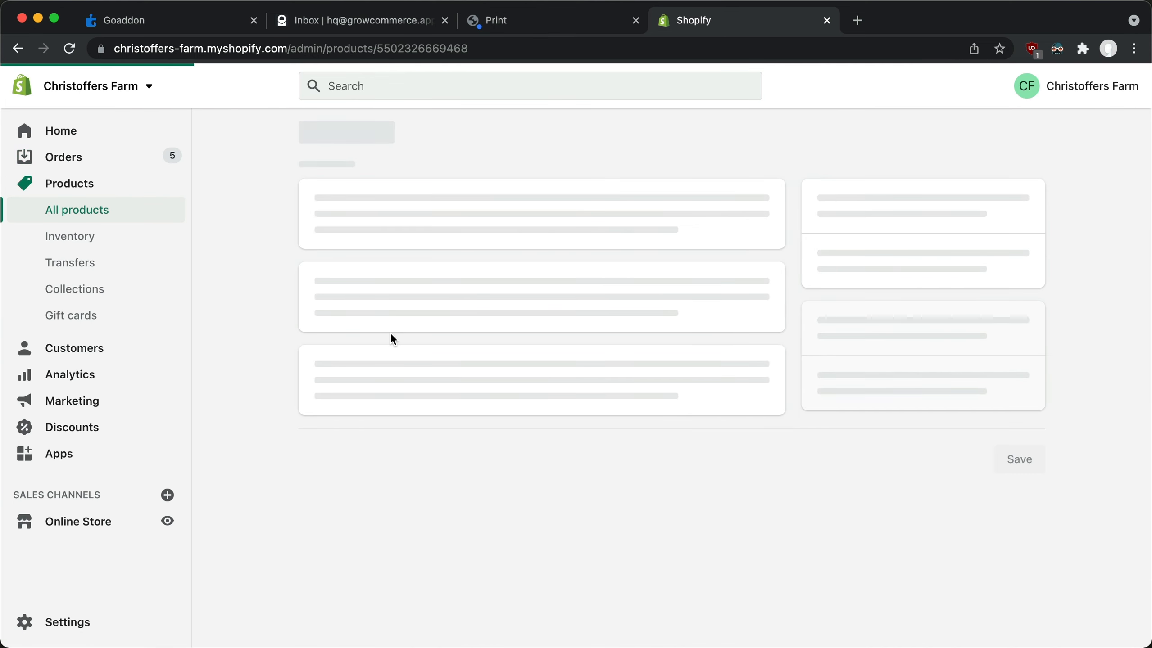
scroll(391, 334, "down", 15)
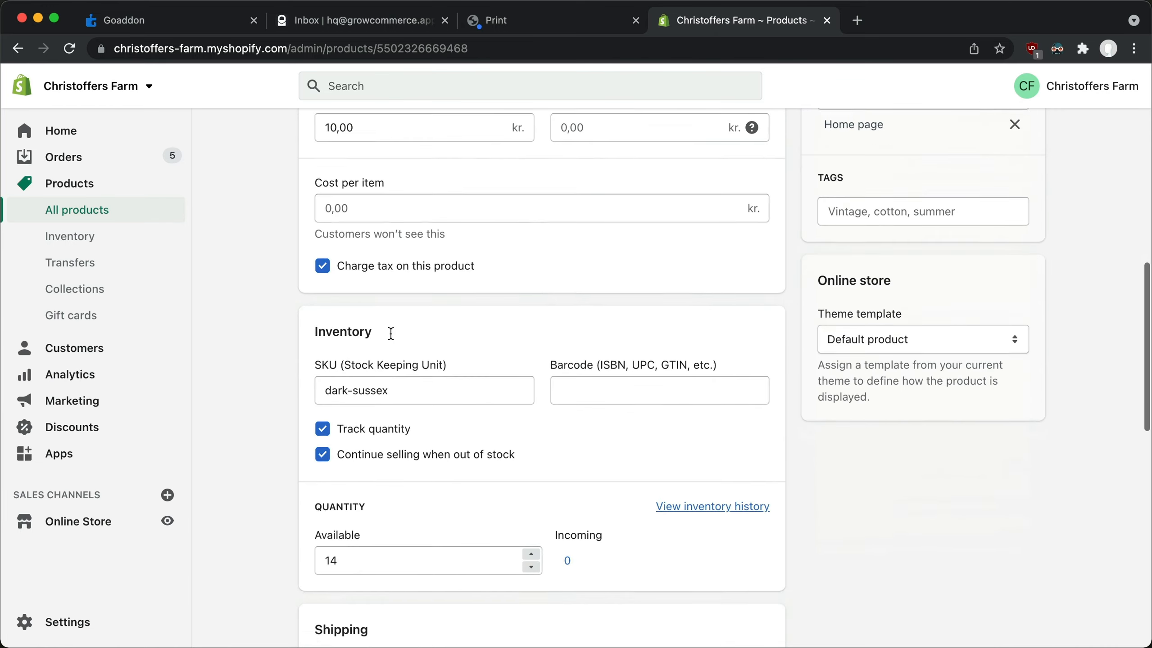
scroll(390, 333, "down", 3)
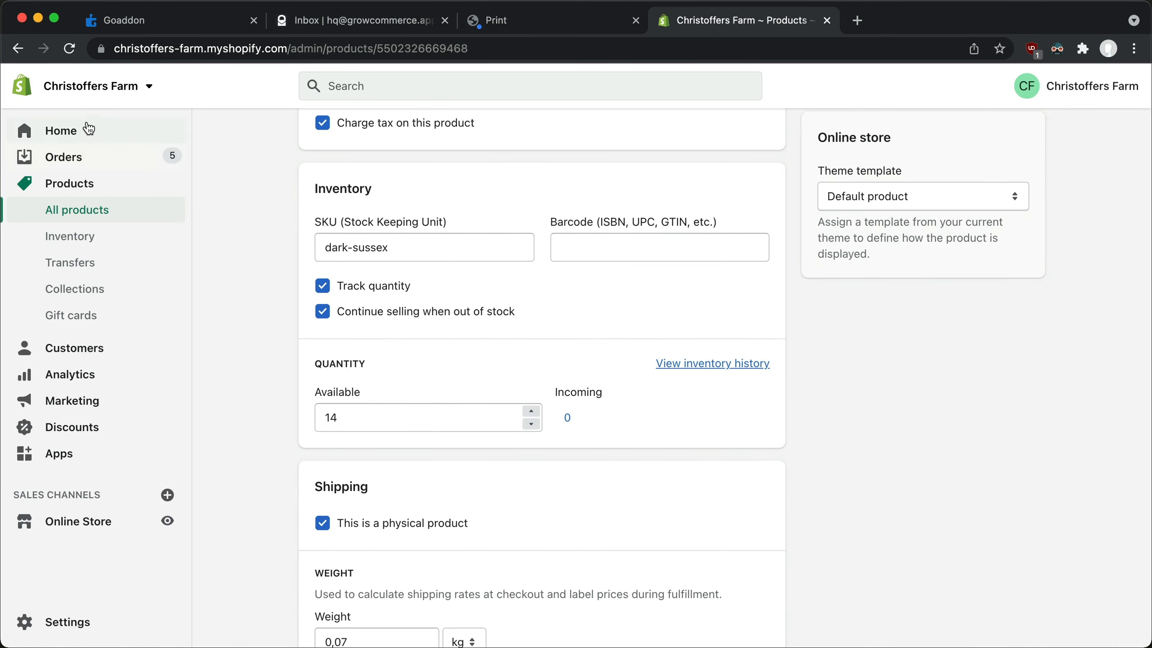
left_click(18, 48)
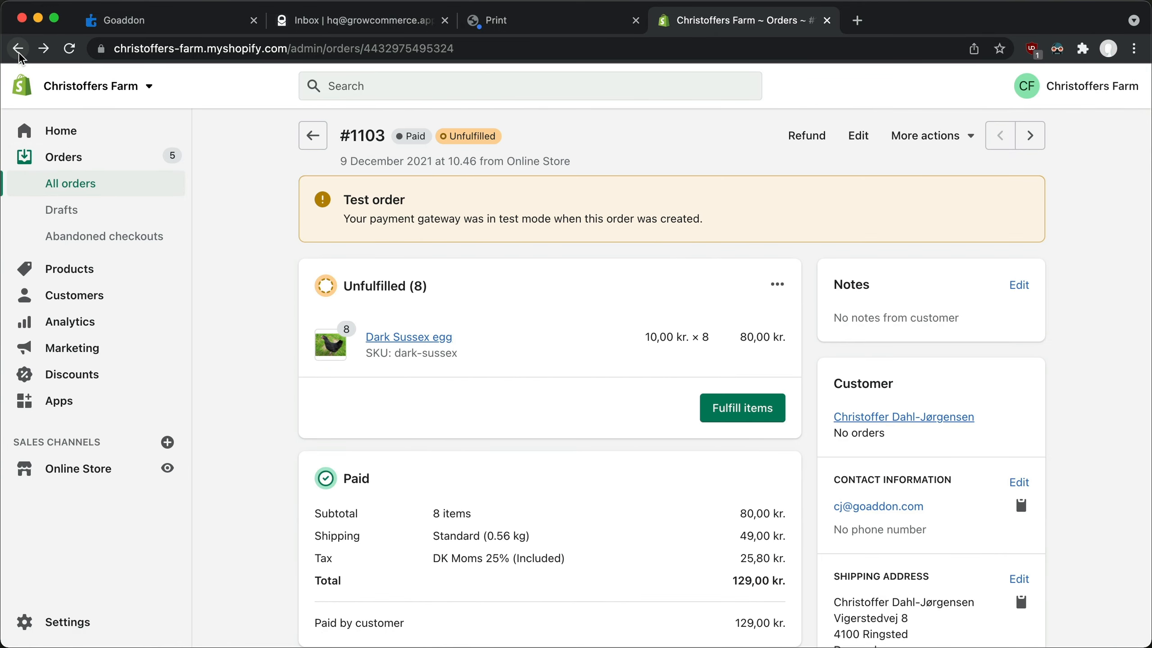
Fulfill all 8 Dark Sussex eggs in the order without tracking information, and close the Shopify tab.
left_click(753, 398)
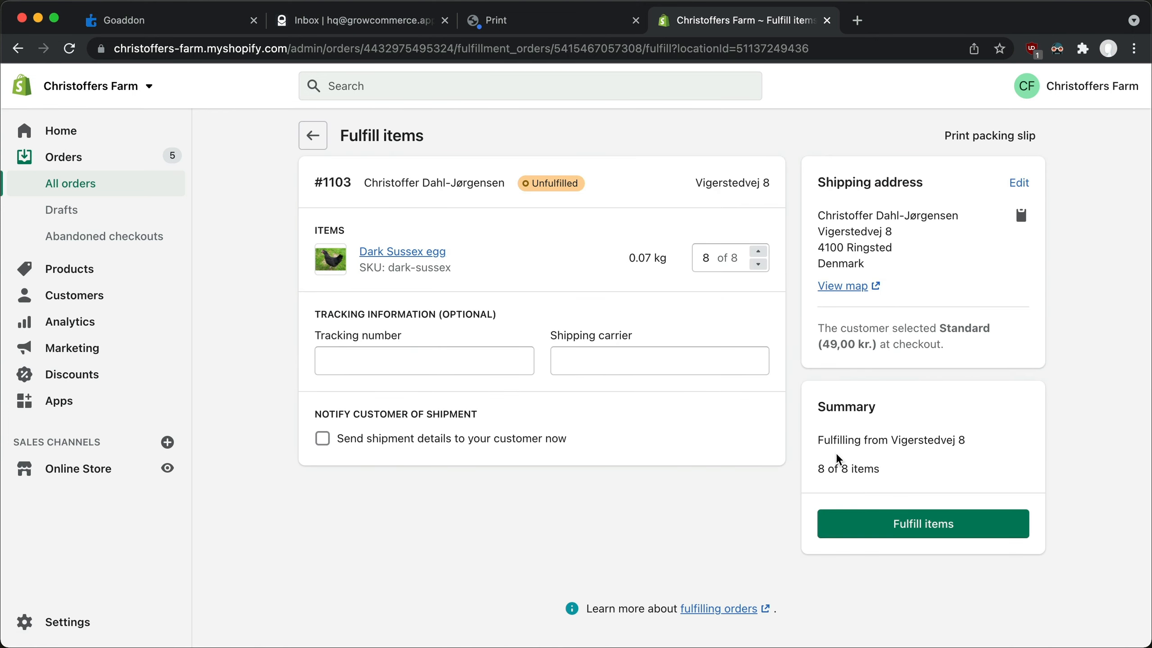
left_click(880, 535)
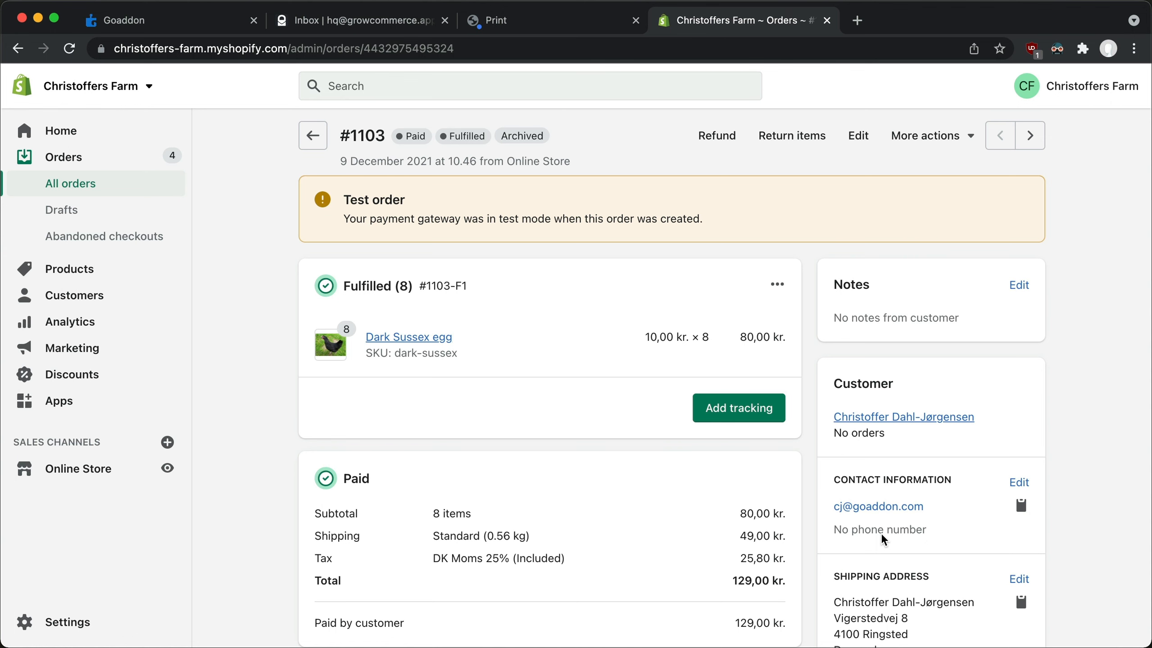
left_click(827, 20)
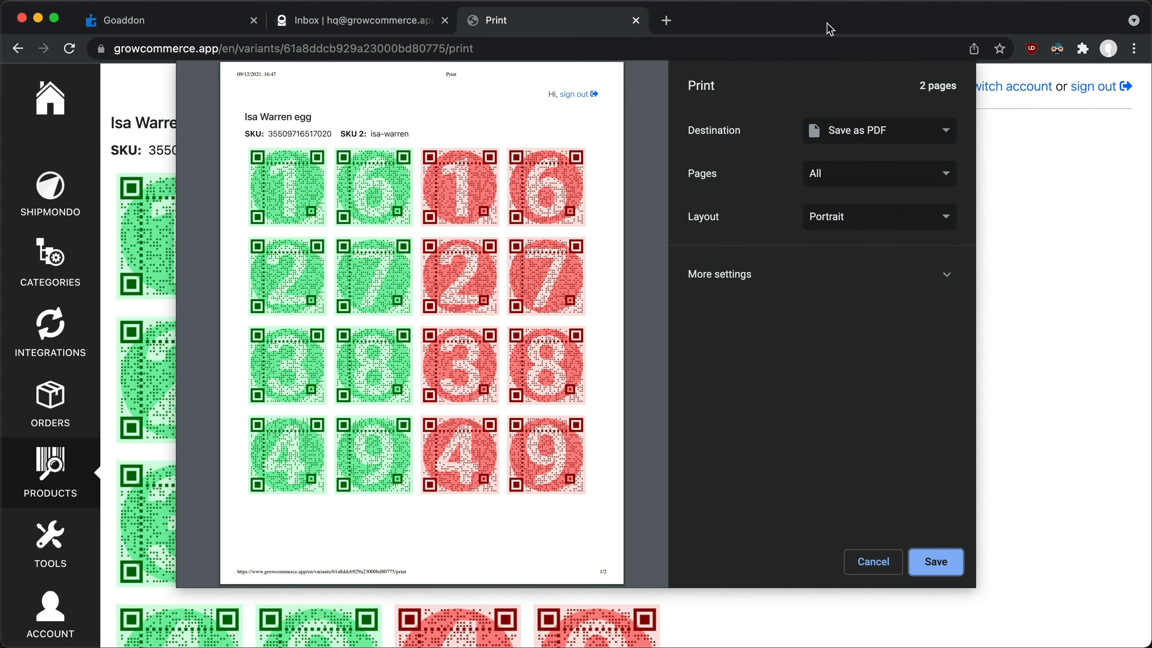
Switch to the code editor and open gofetch_events__create.html from the templates/pages folder of growcommerce-demo.
key("super+Tab")
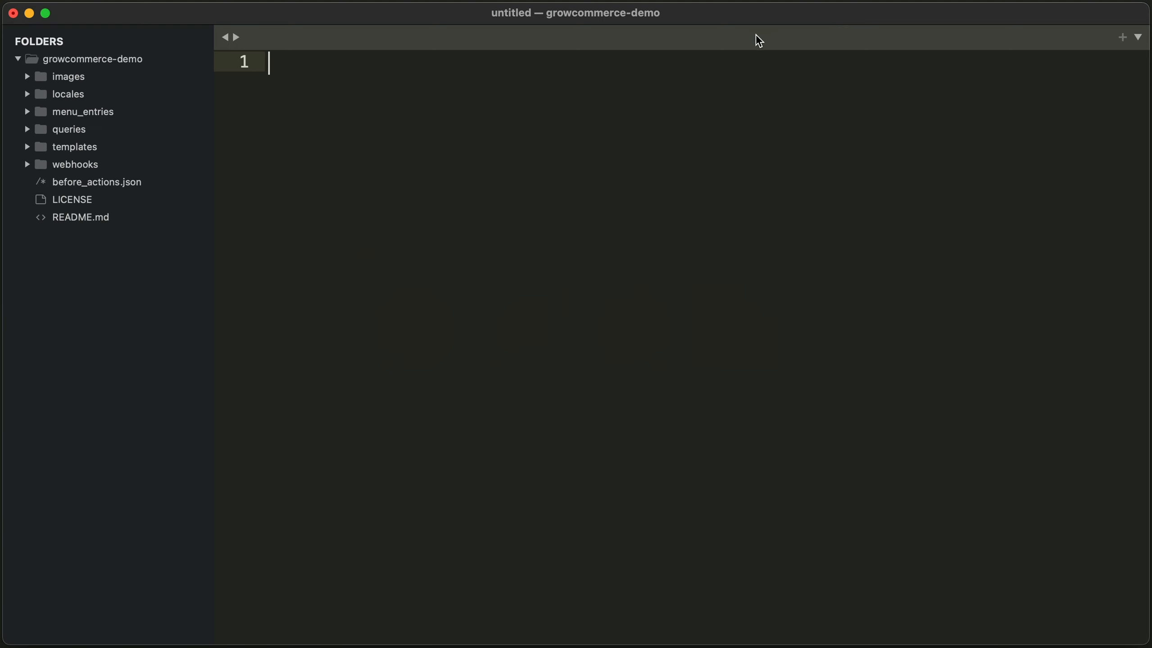
left_click(108, 151)
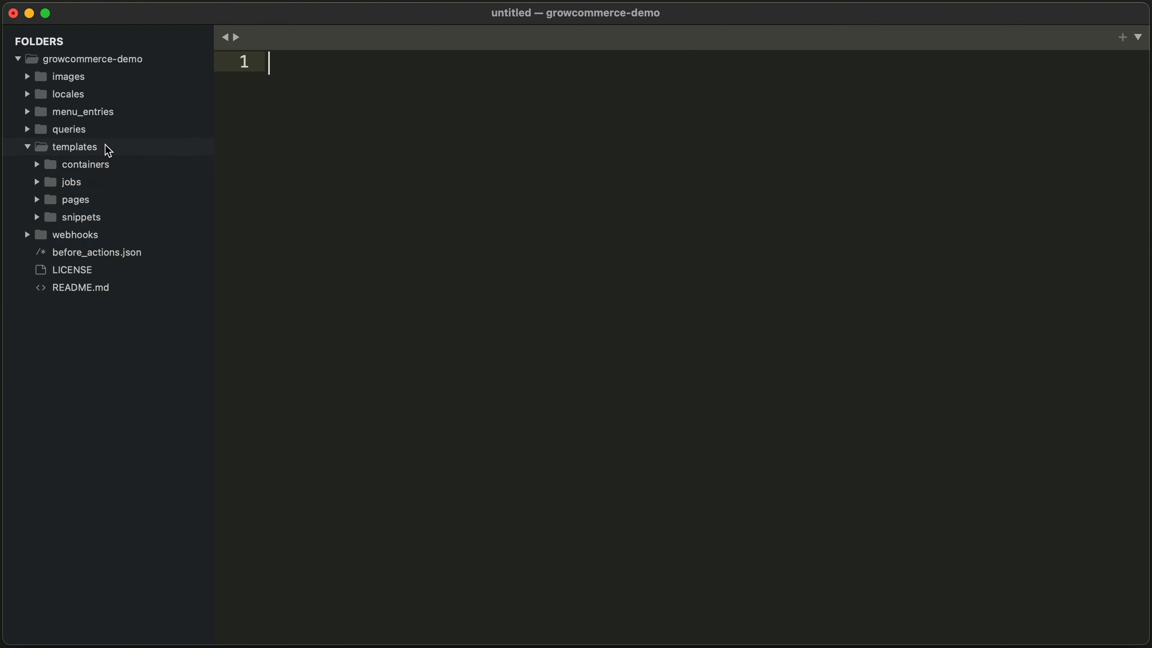
left_click(101, 195)
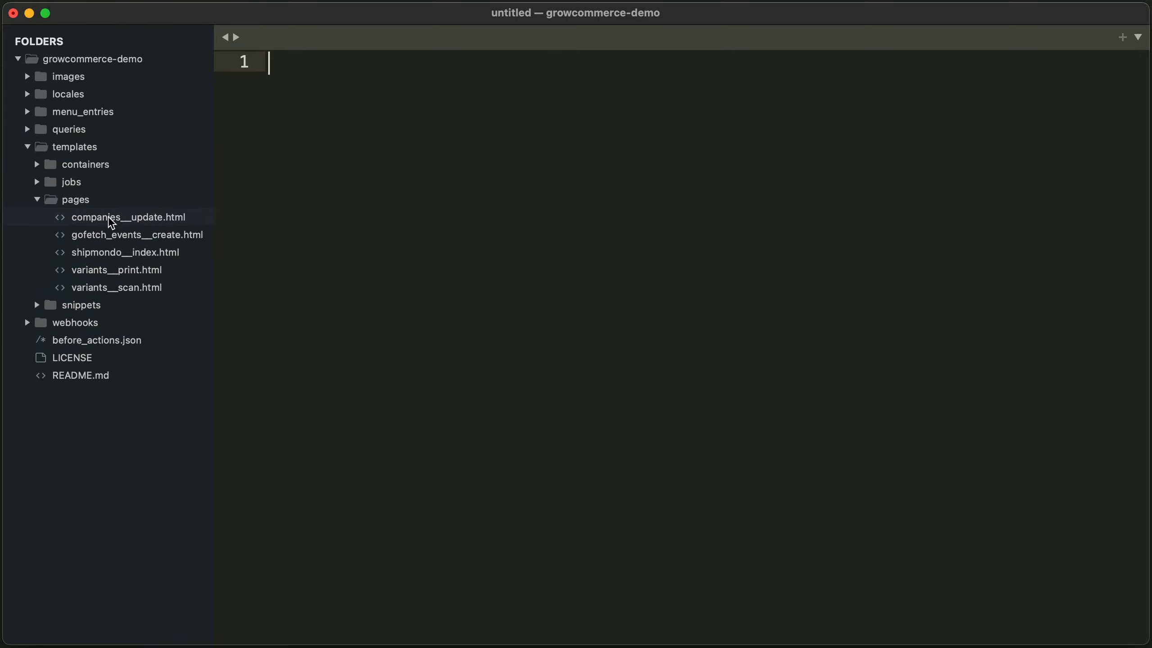
left_click(114, 232)
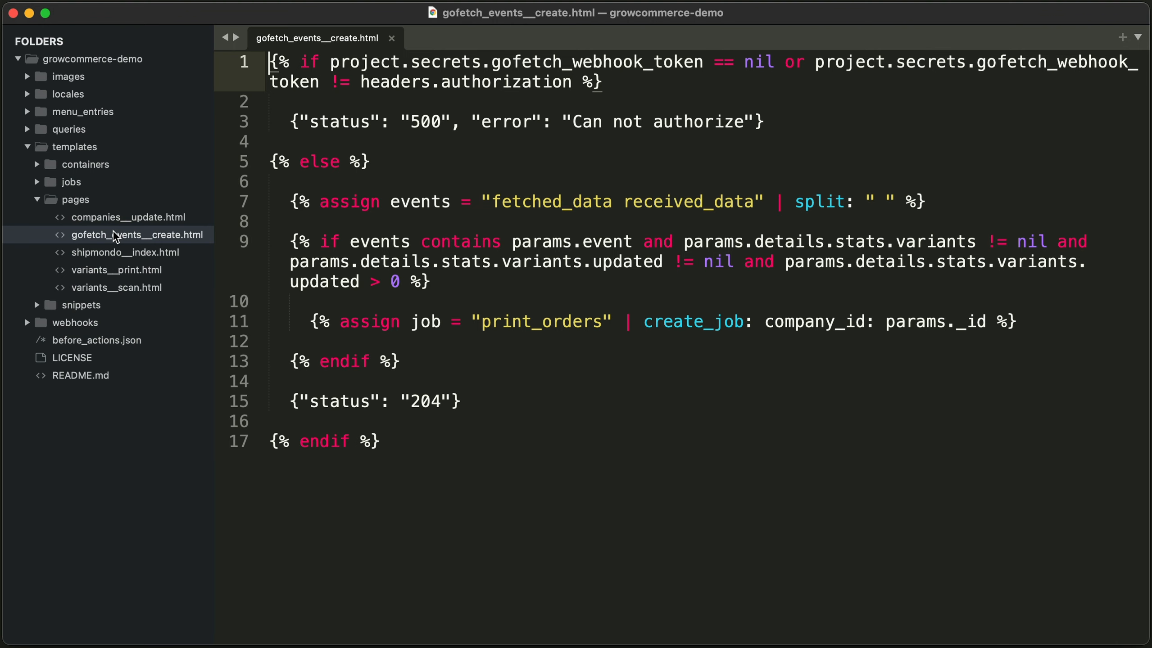
key("Return")
key("Return")
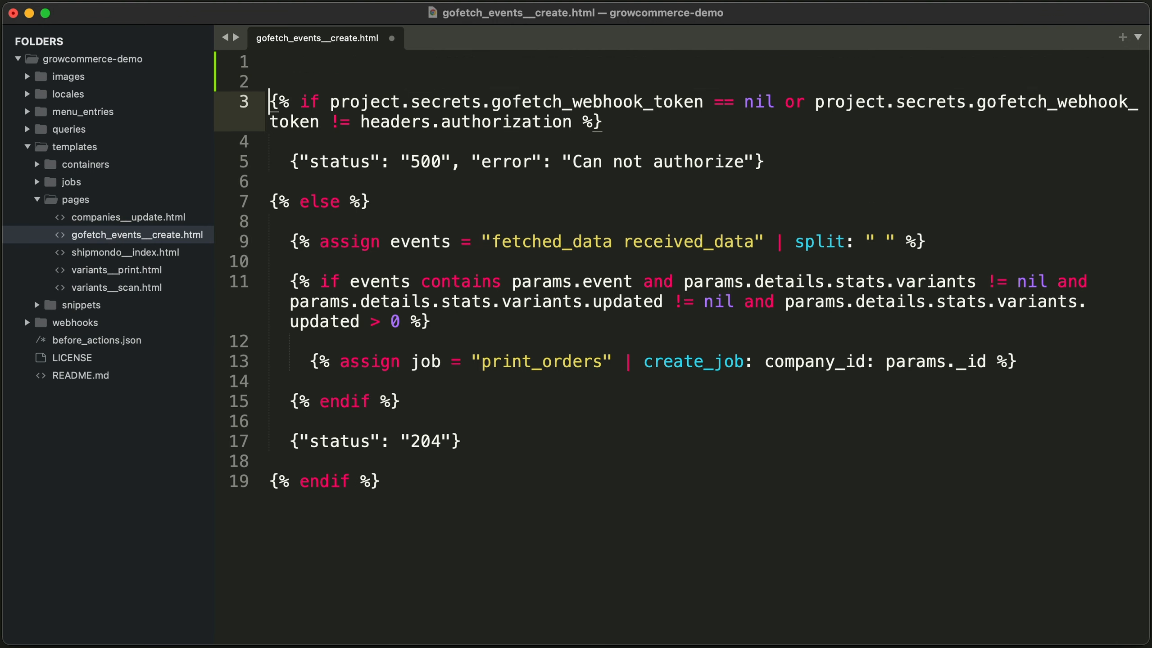
key("Up")
key("Up")
key("super+slash")
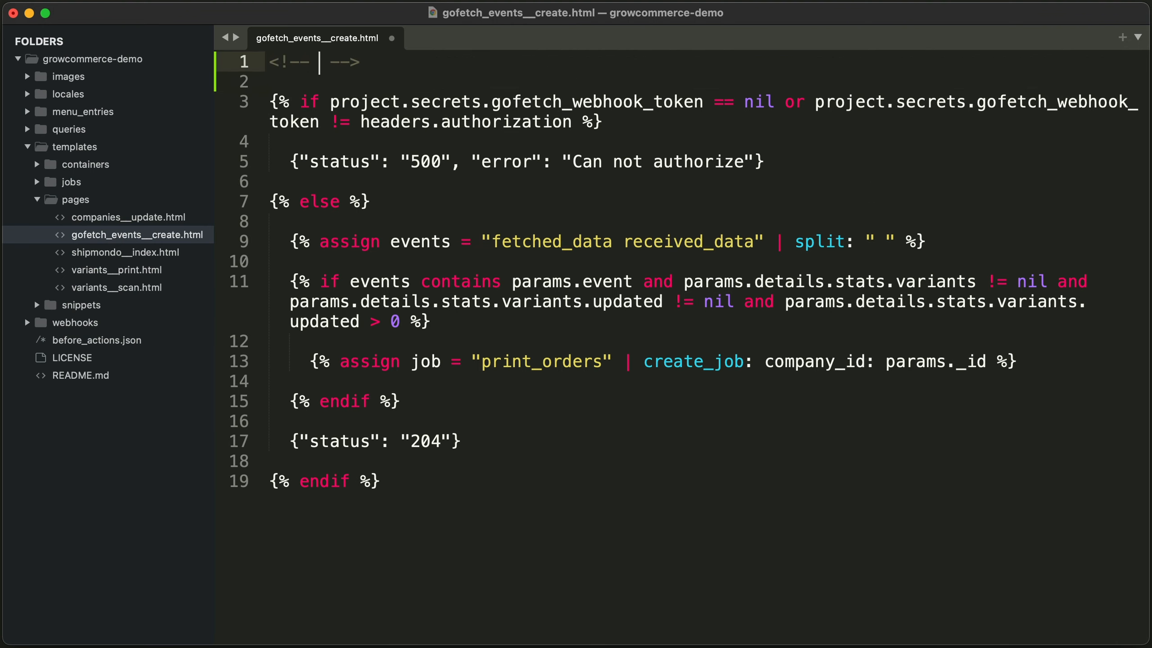
type("POST https://ww")
type("w.growcommerce.app/gofetch")
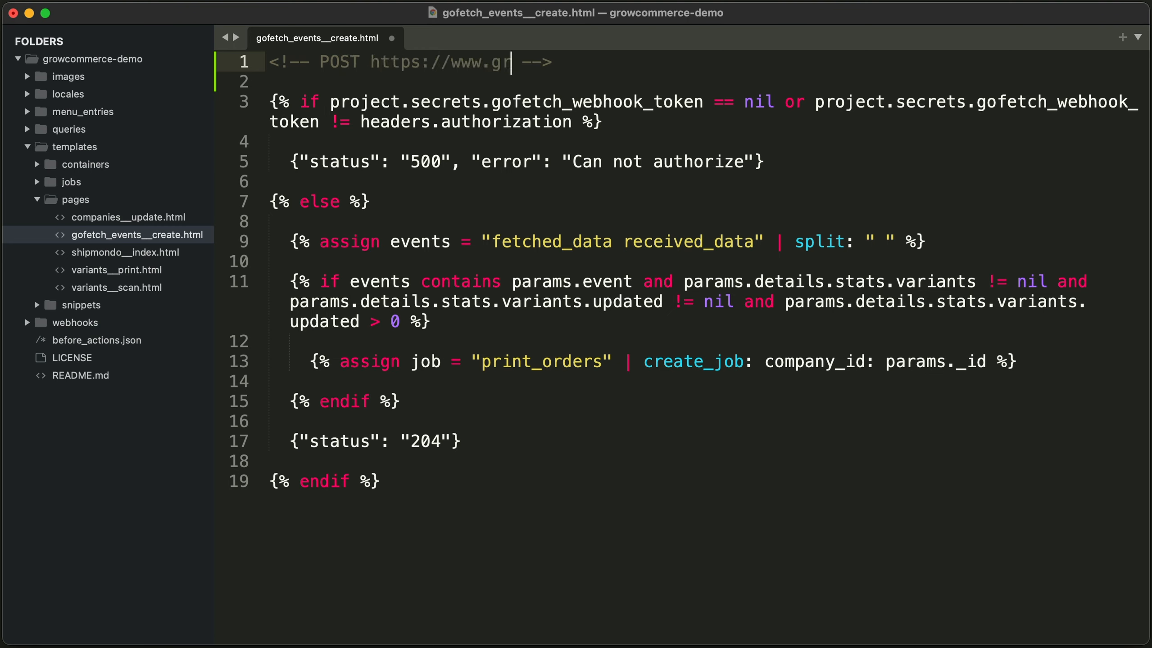
type("_events")
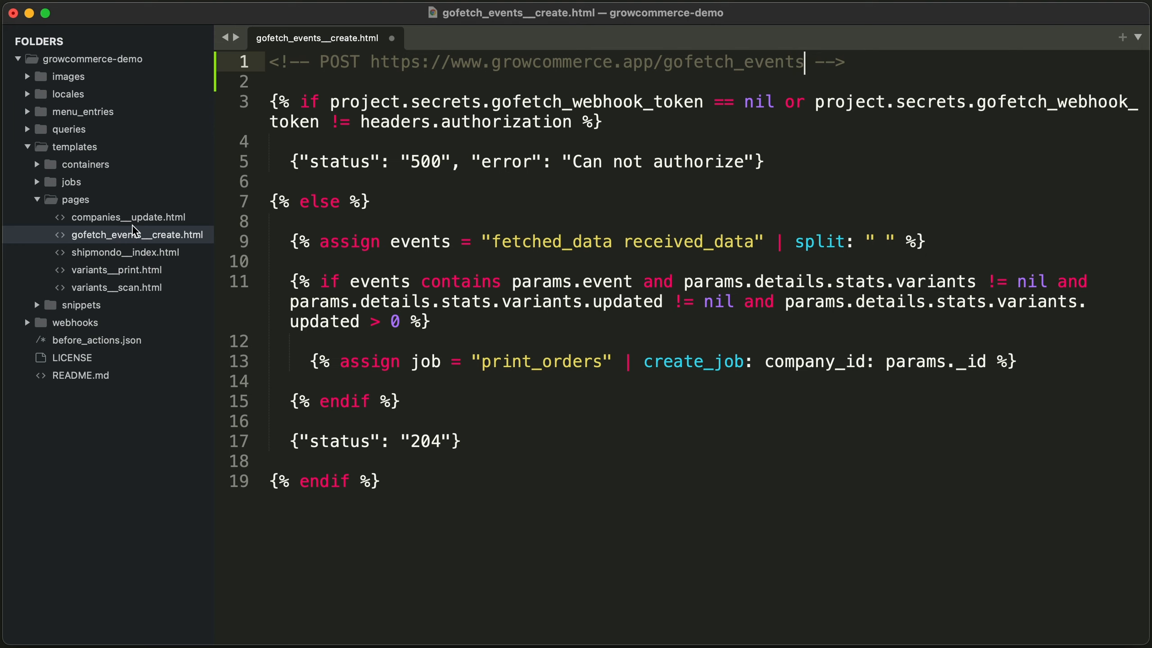
left_click_drag(453, 63, 802, 59)
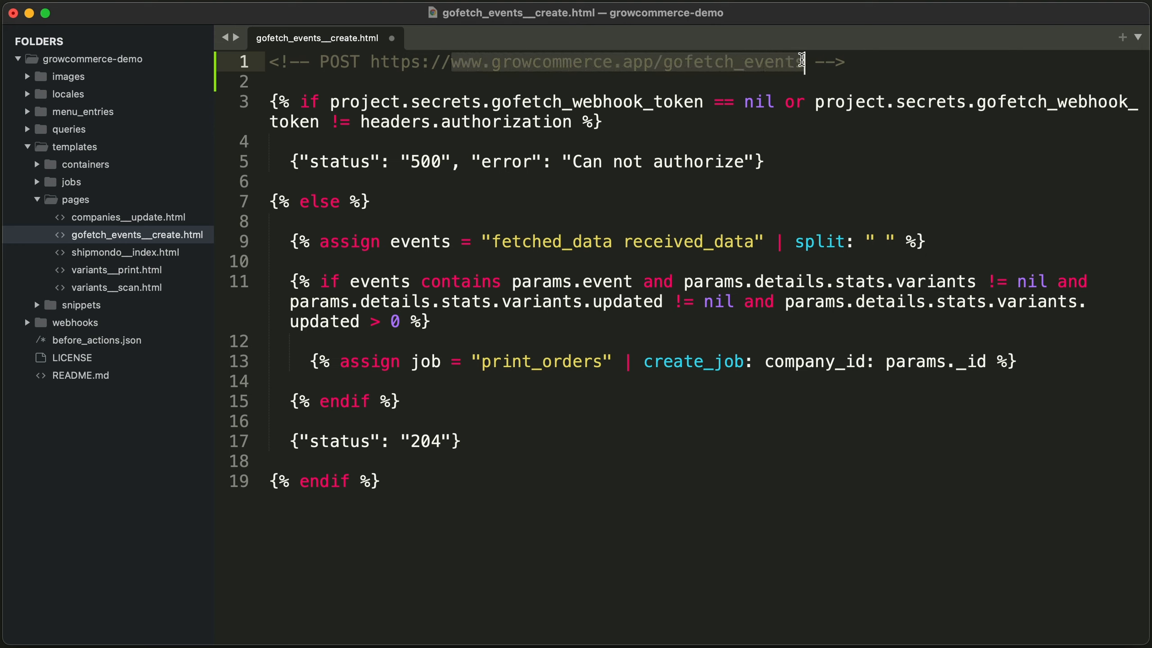
key("super+Tab")
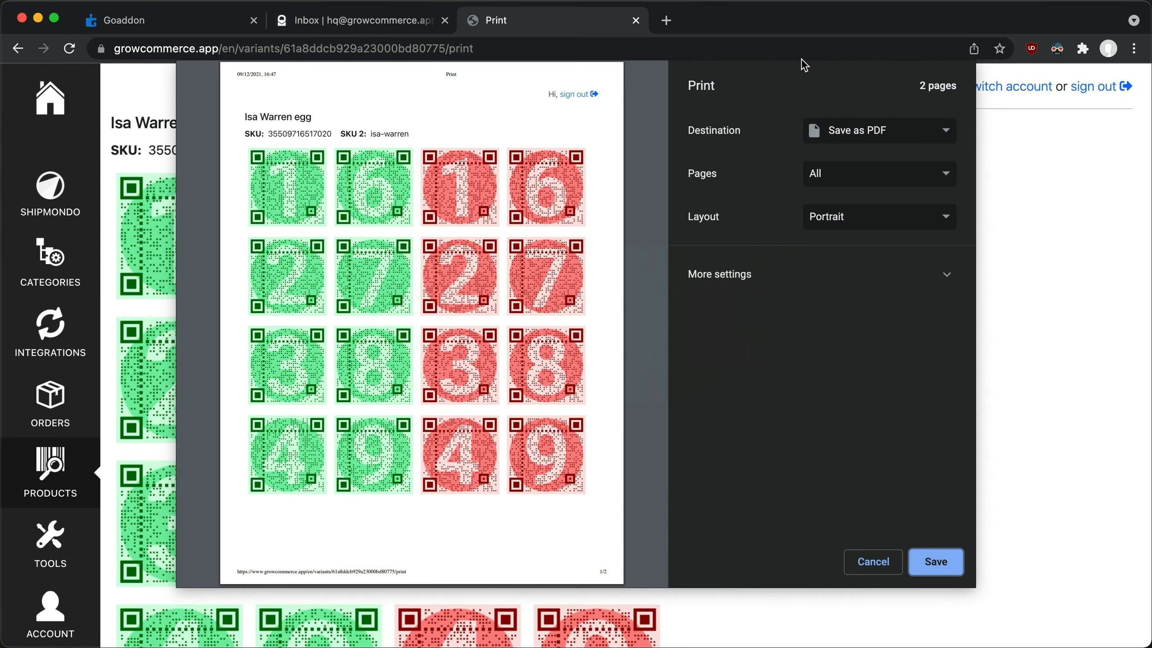
left_click(229, 21)
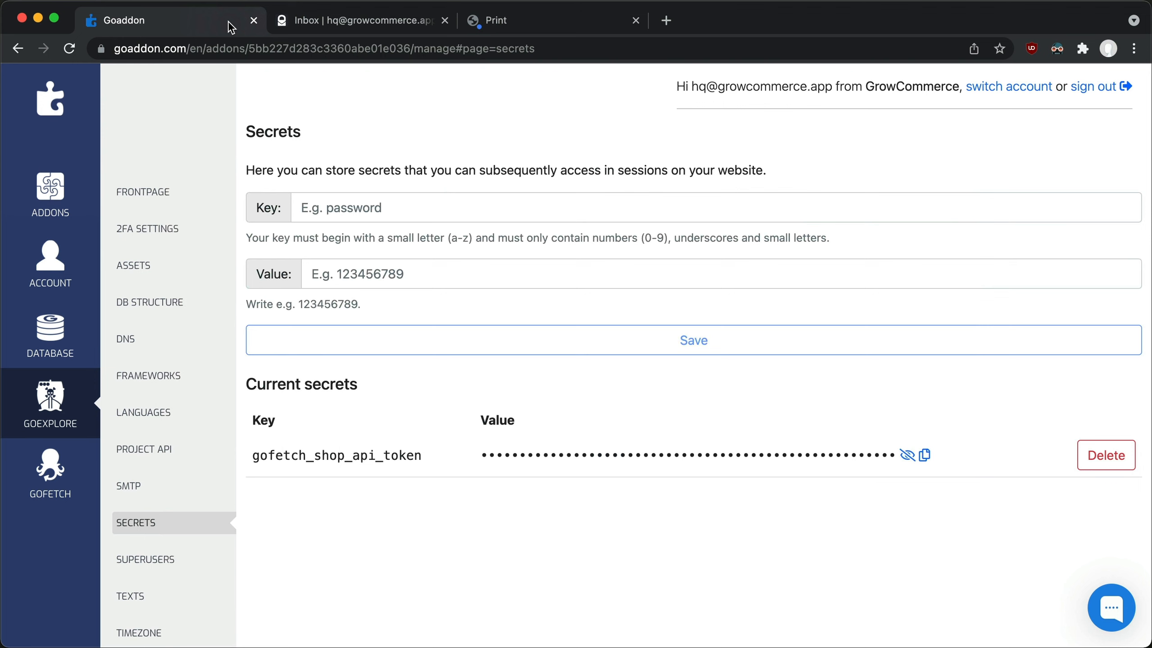
left_click(78, 463)
scroll(76, 456, "down", 8)
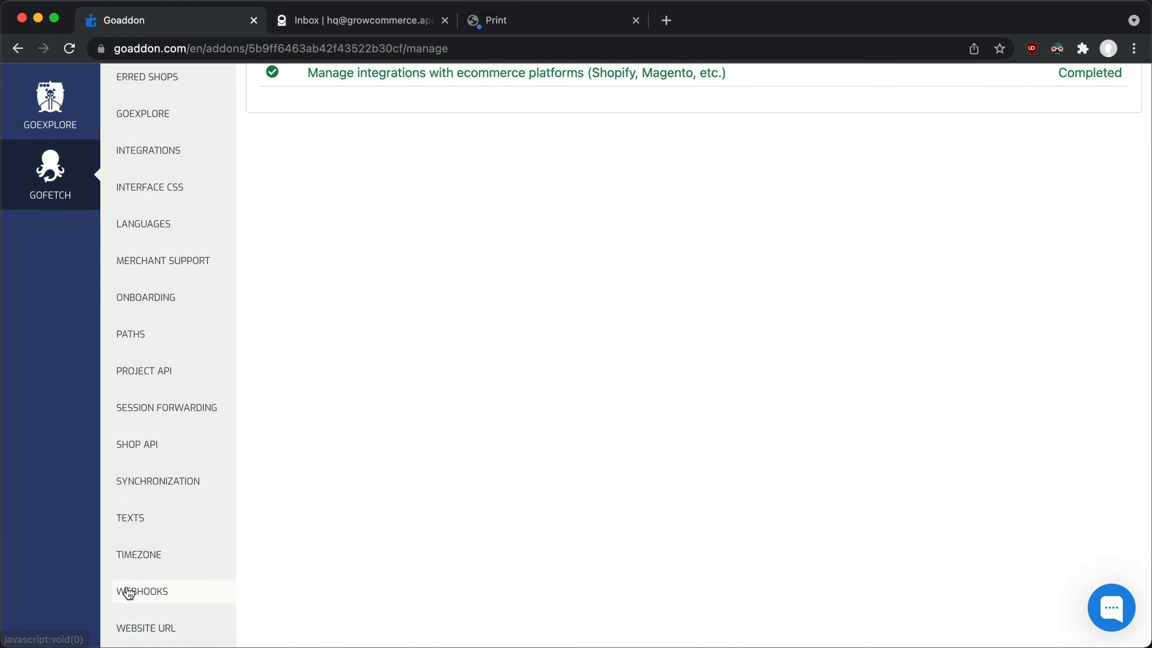
left_click(127, 590)
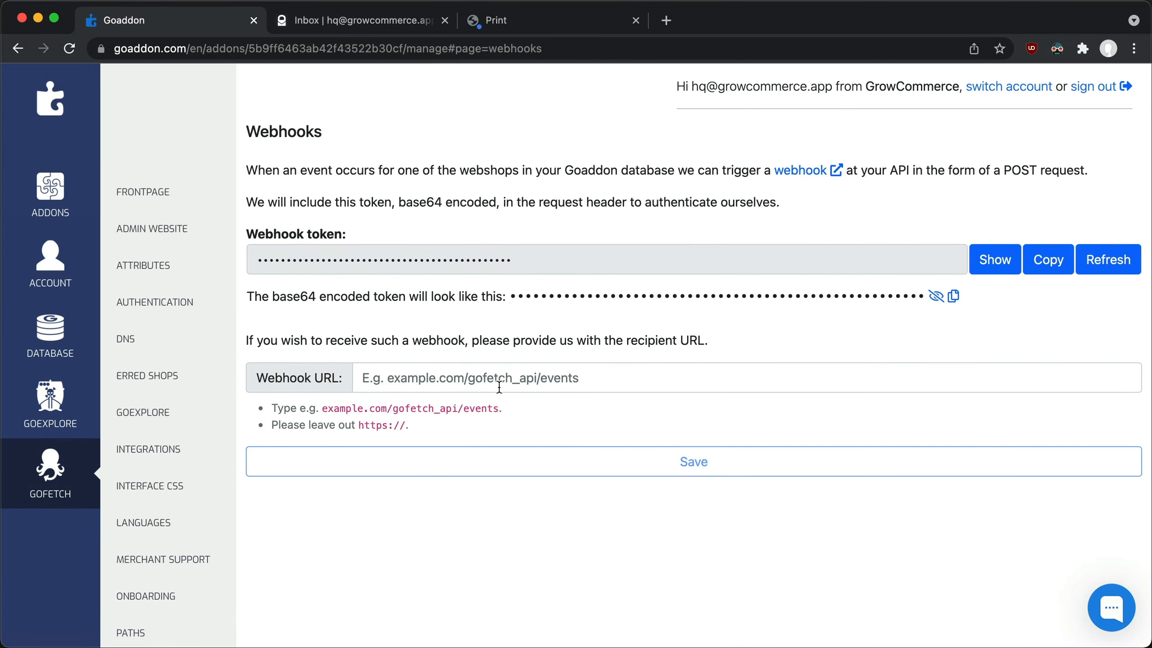
left_click(509, 383)
type("www.growcommerce.app/gofetch_events")
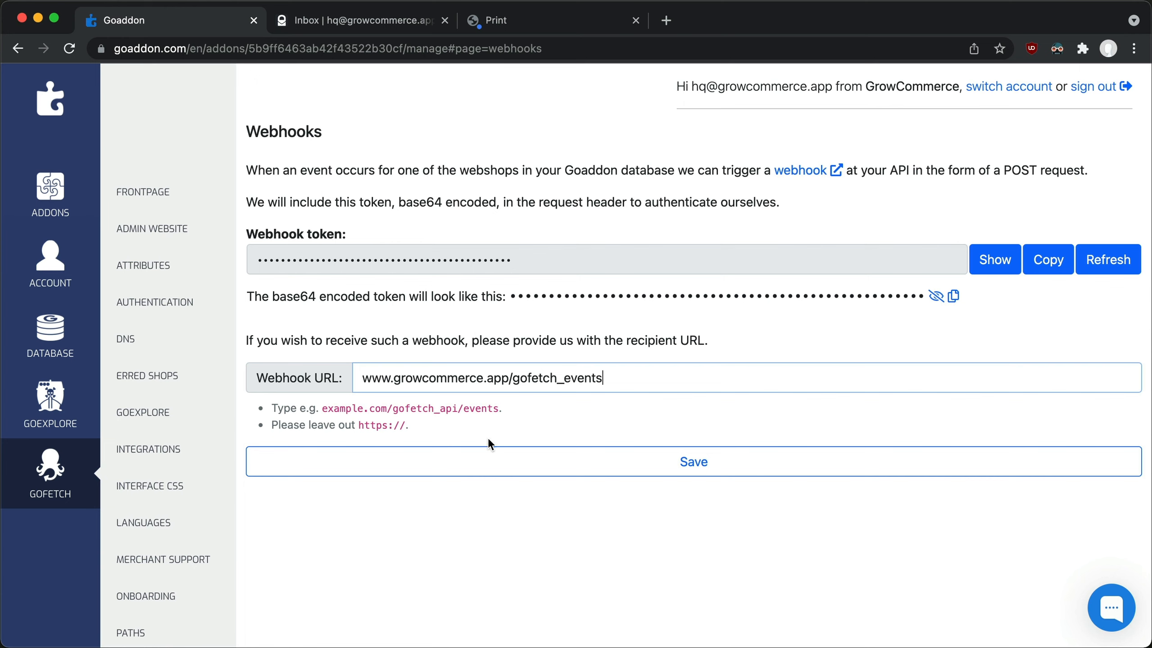
left_click(482, 461)
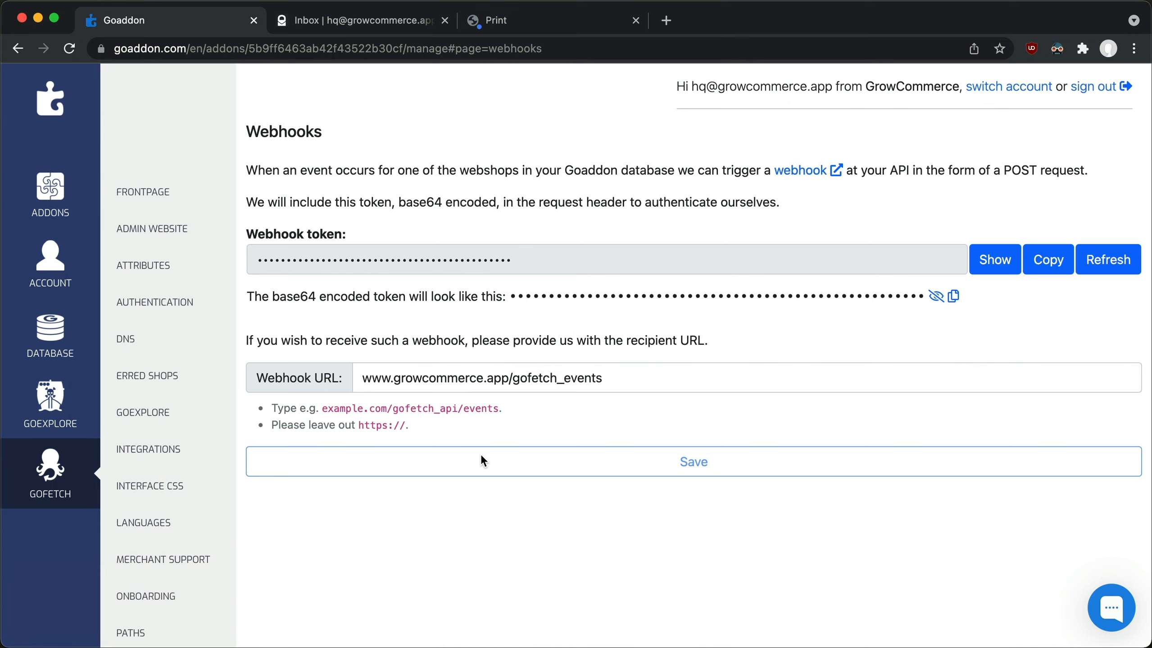
Switch back to the code editor, delete the comment above the code in gofetch_events__create.html, and save the file.
key("super+Tab")
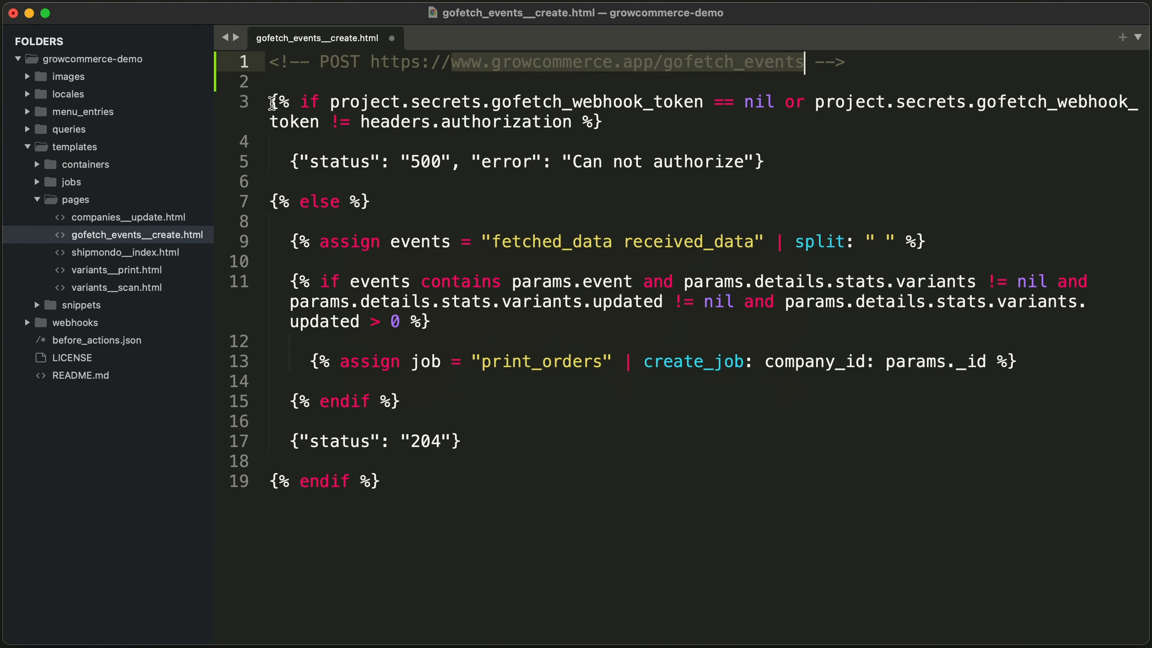
left_click_drag(272, 102, 270, 61)
key("BackSpace")
key("super+s")
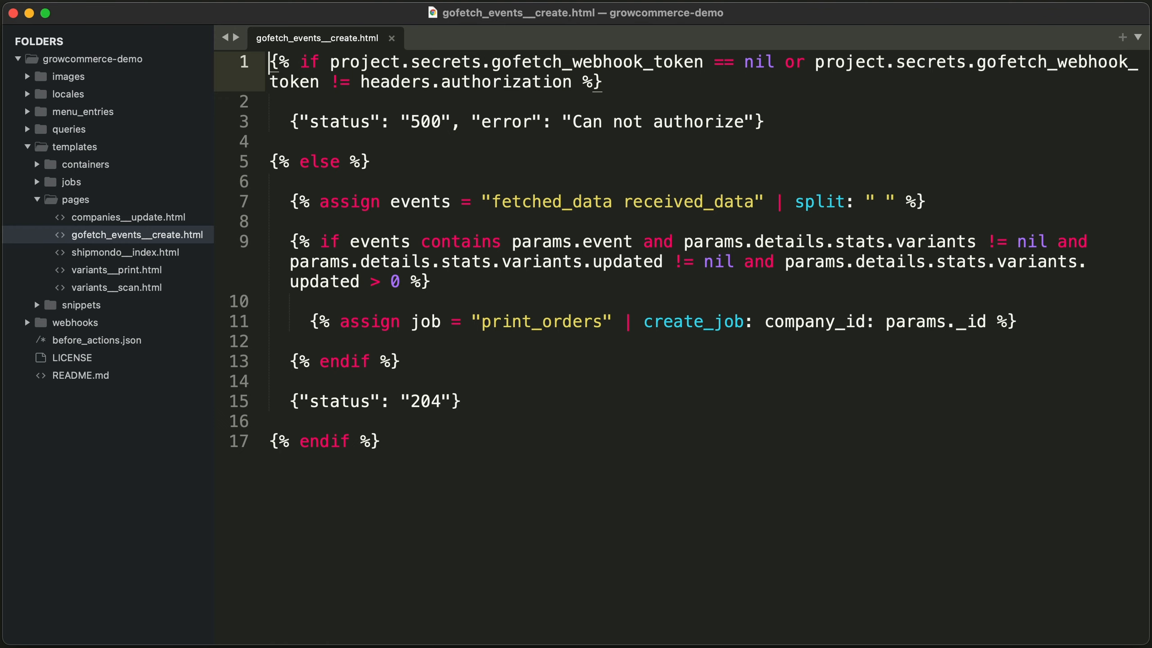
Examine the two gofetch_webhook_token conditions in the if statement on line 1.
left_click_drag(330, 62, 772, 53)
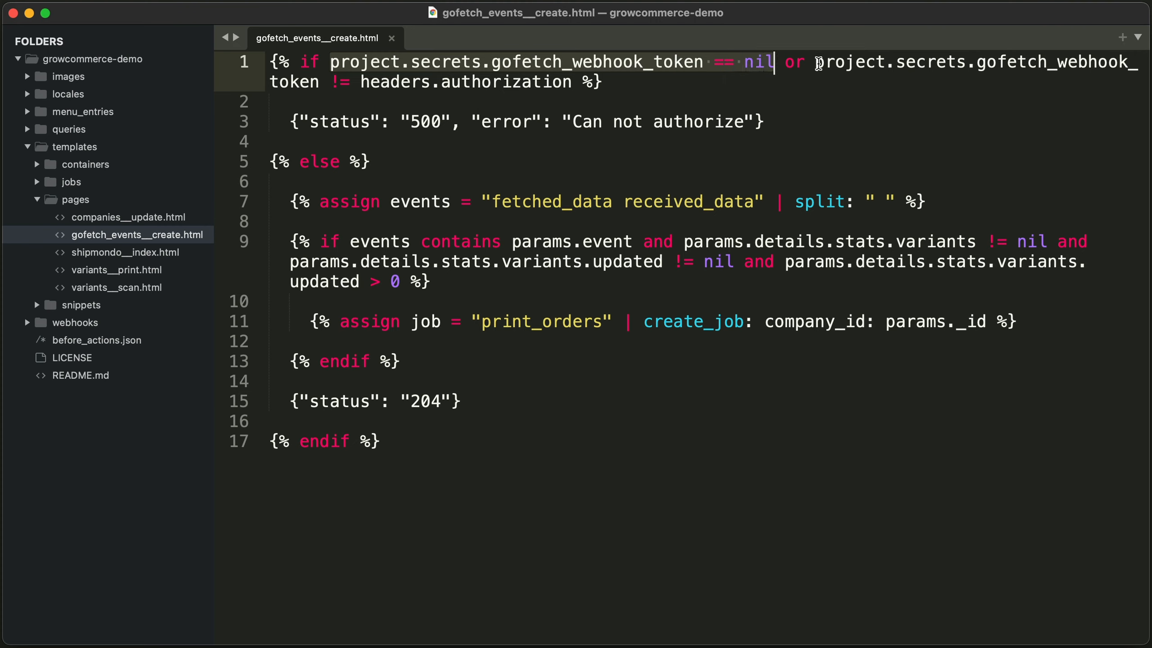
left_click_drag(817, 63, 572, 86)
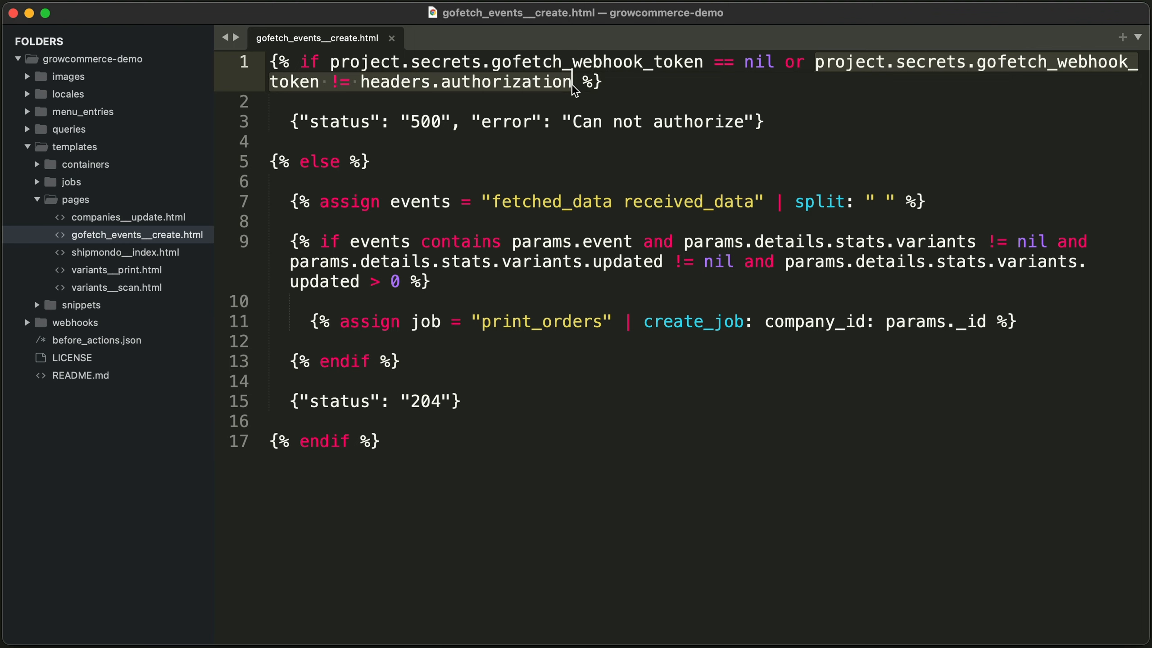
Switch to the browser, reveal and copy Gofetch's base64 encoded webhook token, and open the Goexplore addon.
key("super+Tab")
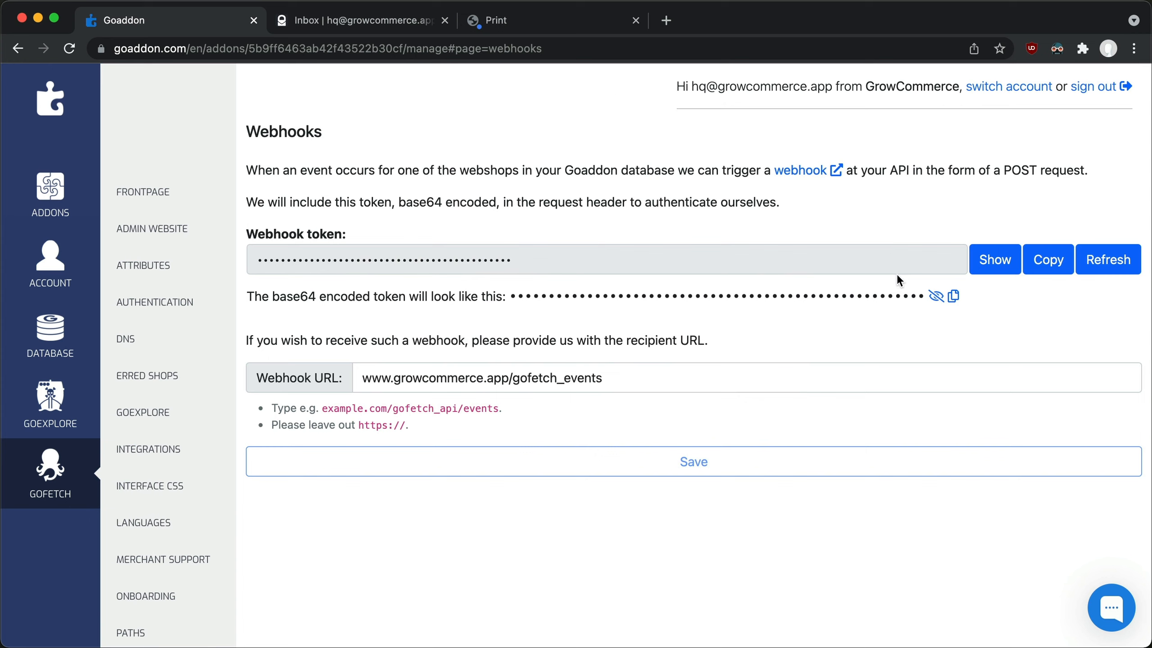
left_click(933, 296)
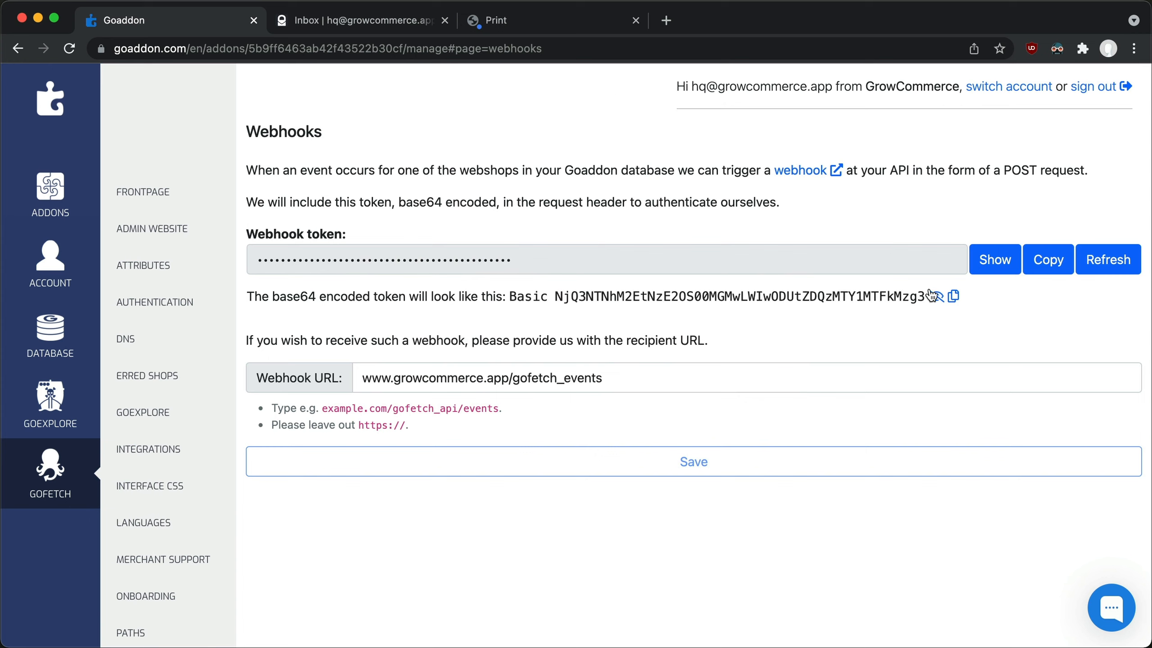
left_click(952, 297)
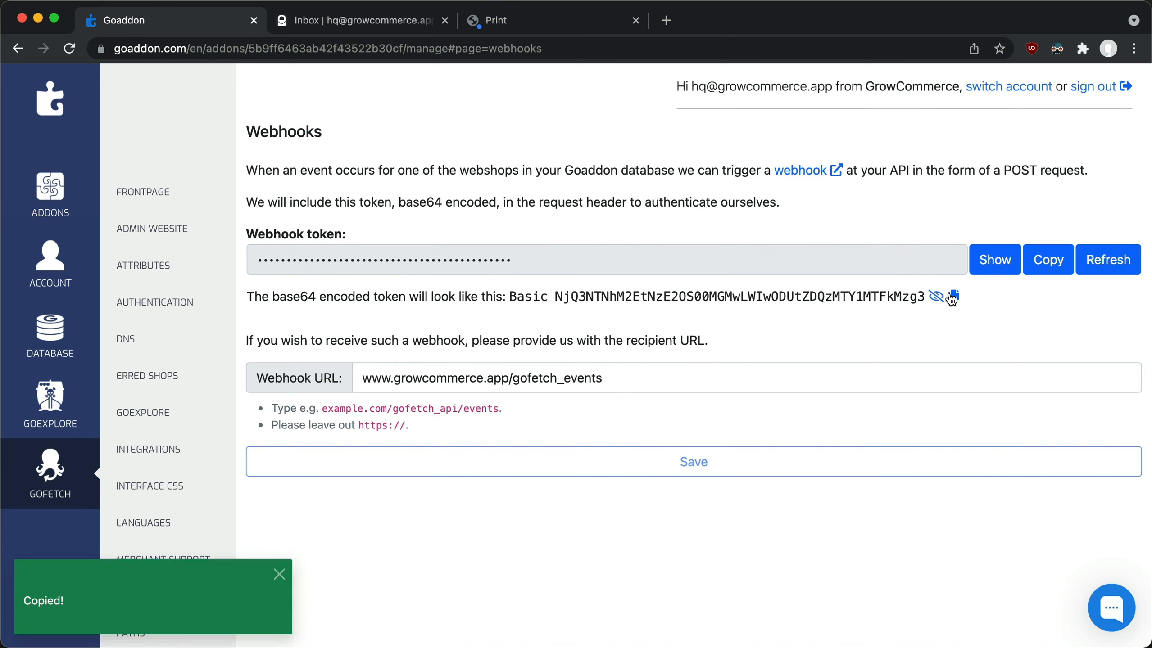
left_click(77, 425)
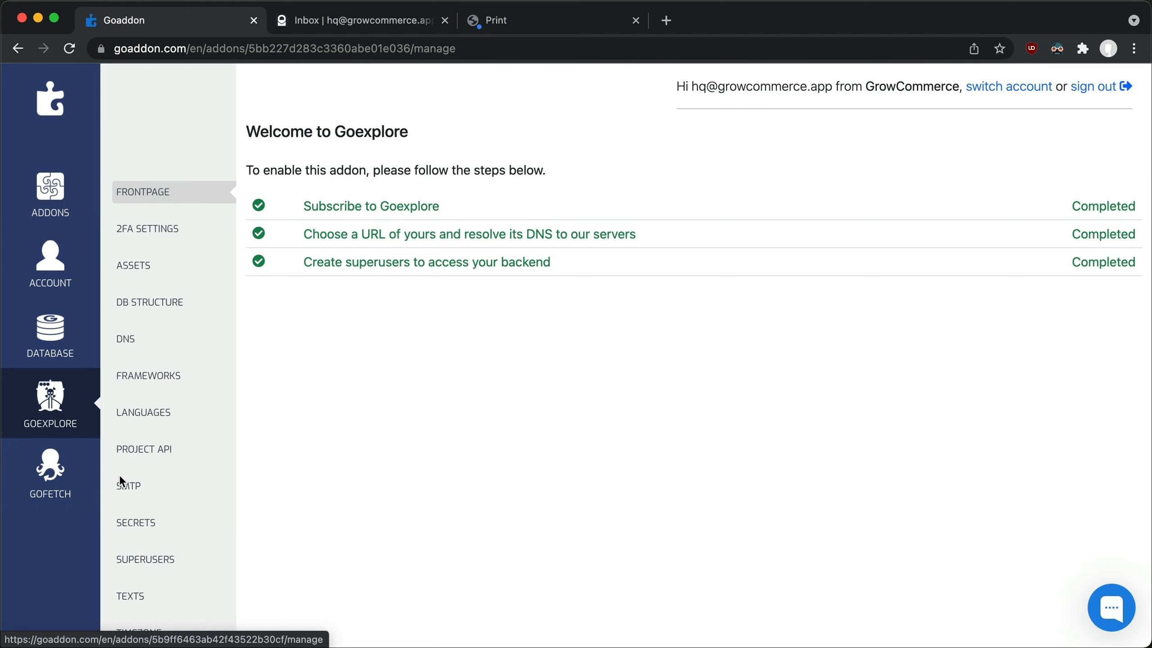
Open Goexplore's secrets and paste the copied Gofetch webhook token as the value of a new secret.
left_click(141, 525)
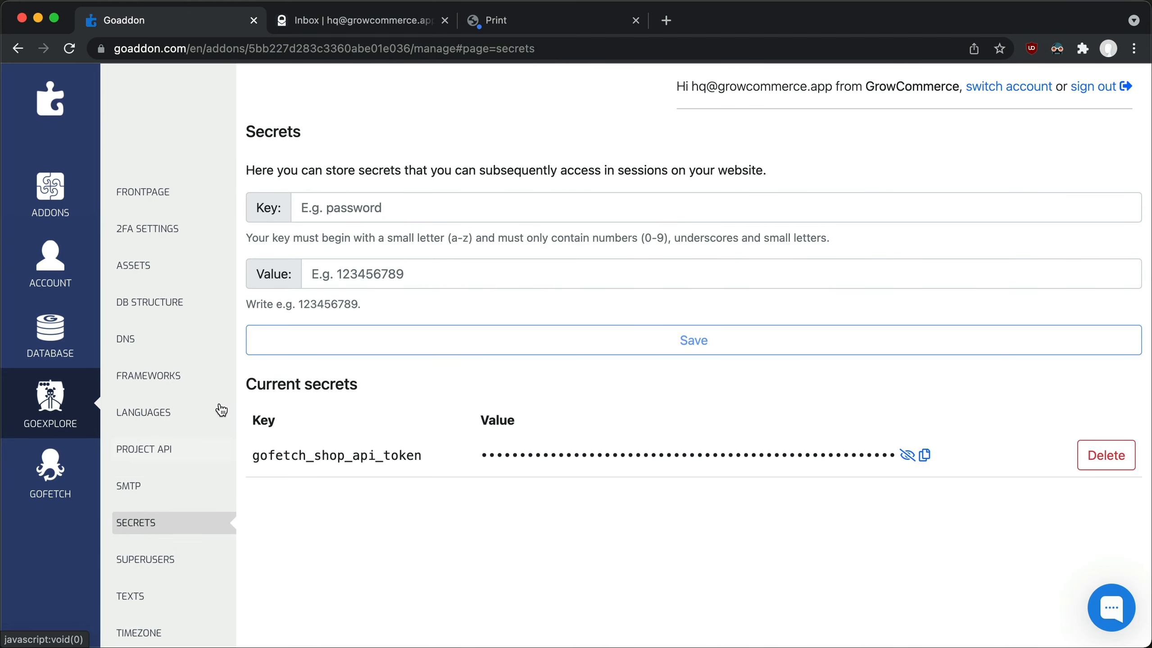
left_click(379, 274)
key("super+v")
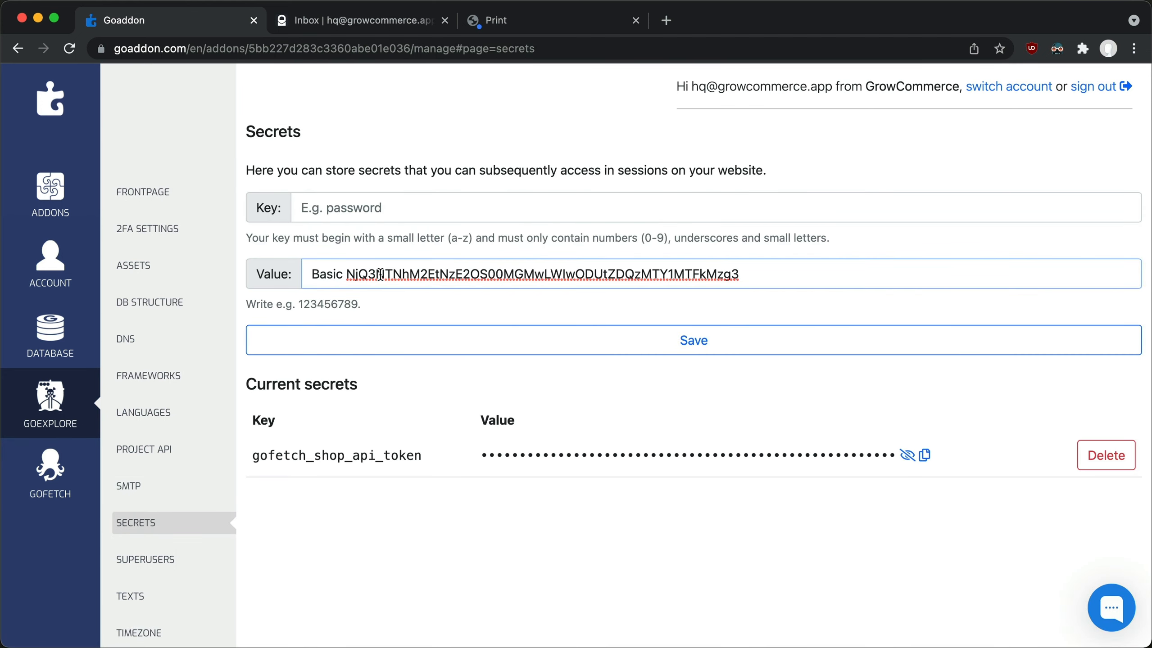
Copy the key name gofetch_webhook_token from line 1 in the code editor, use it as the new secret's key in Goaddon, and save the secret.
left_click(335, 204)
key("super+Tab")
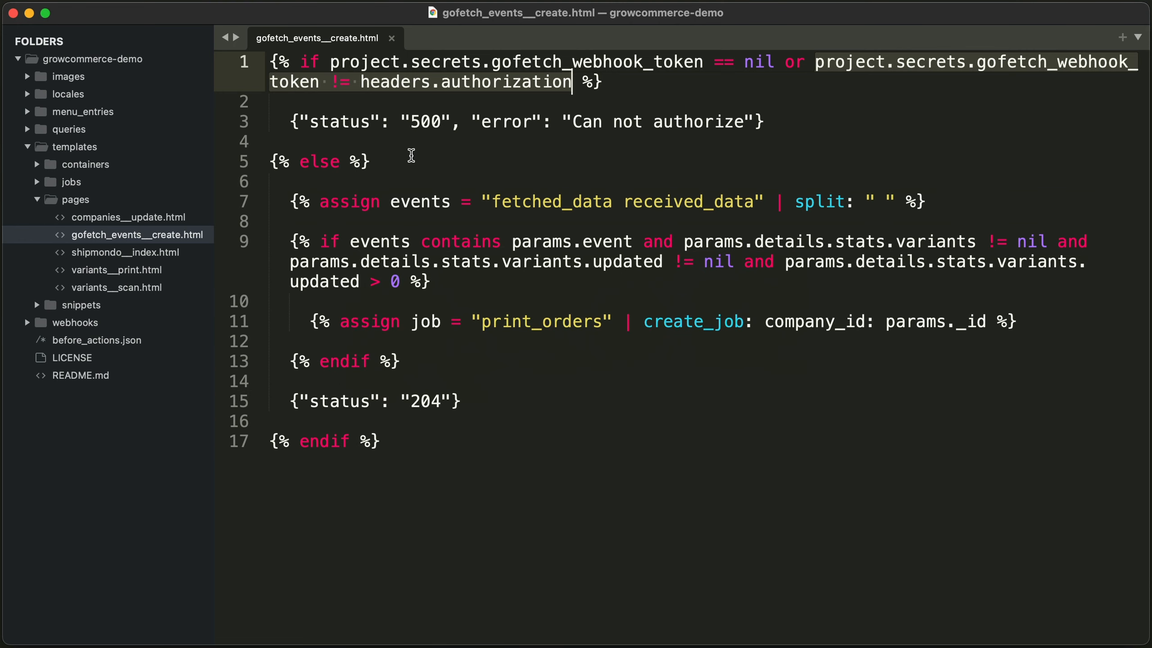
double_click(579, 56)
key("super+c")
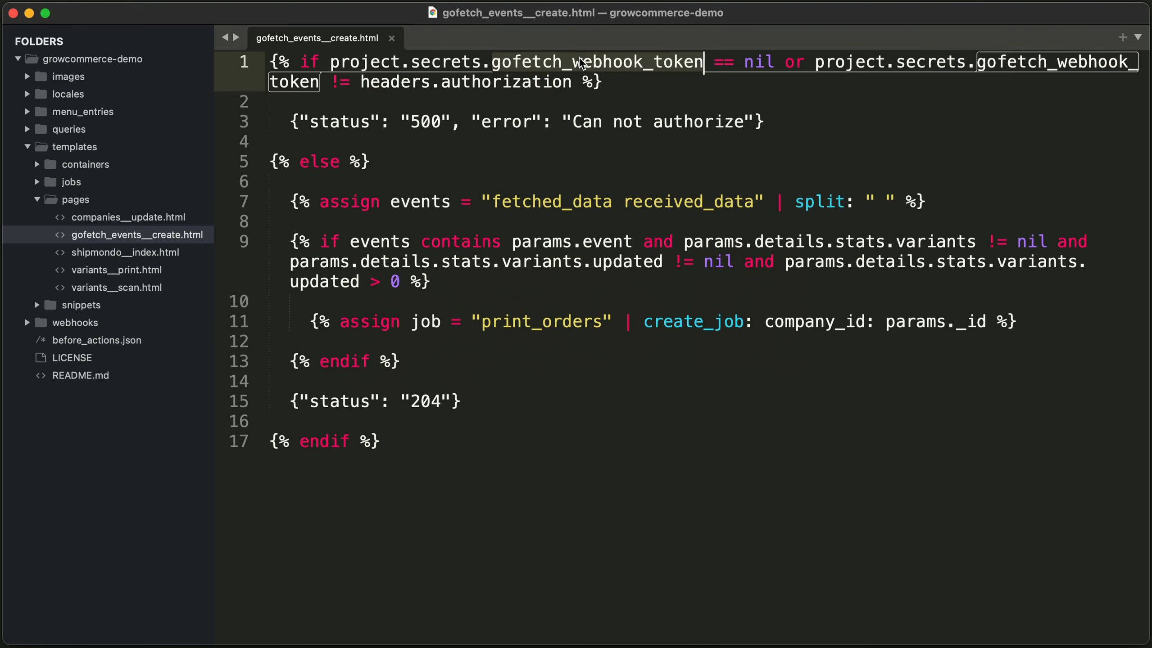
key("super+Tab")
key("super+v")
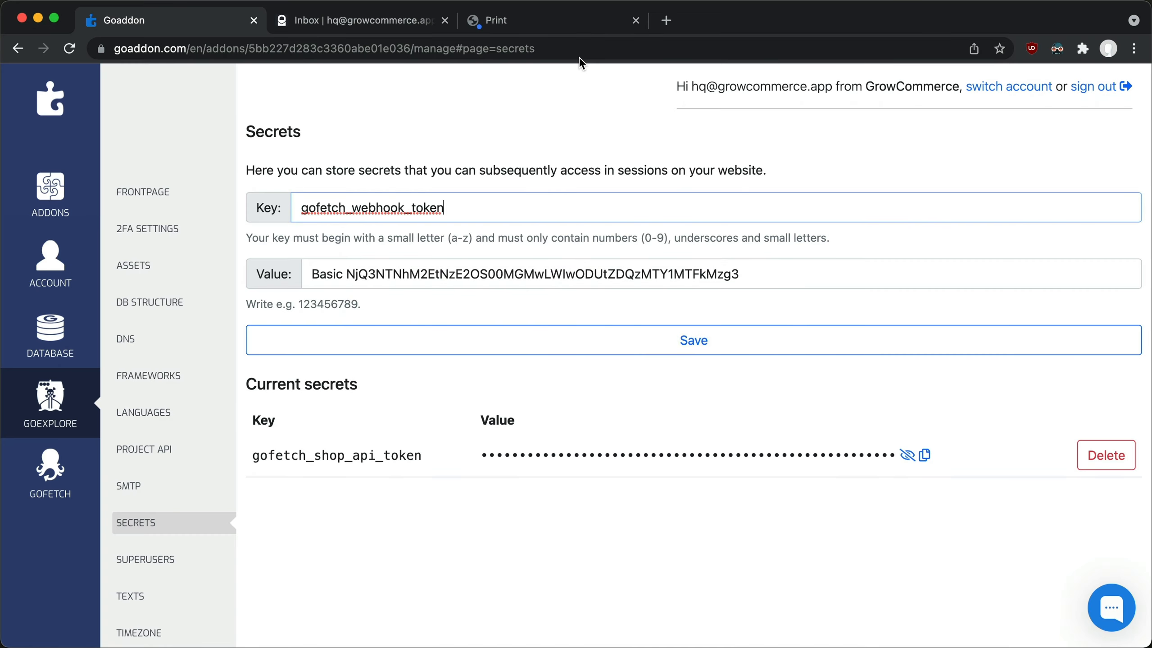
left_click(501, 338)
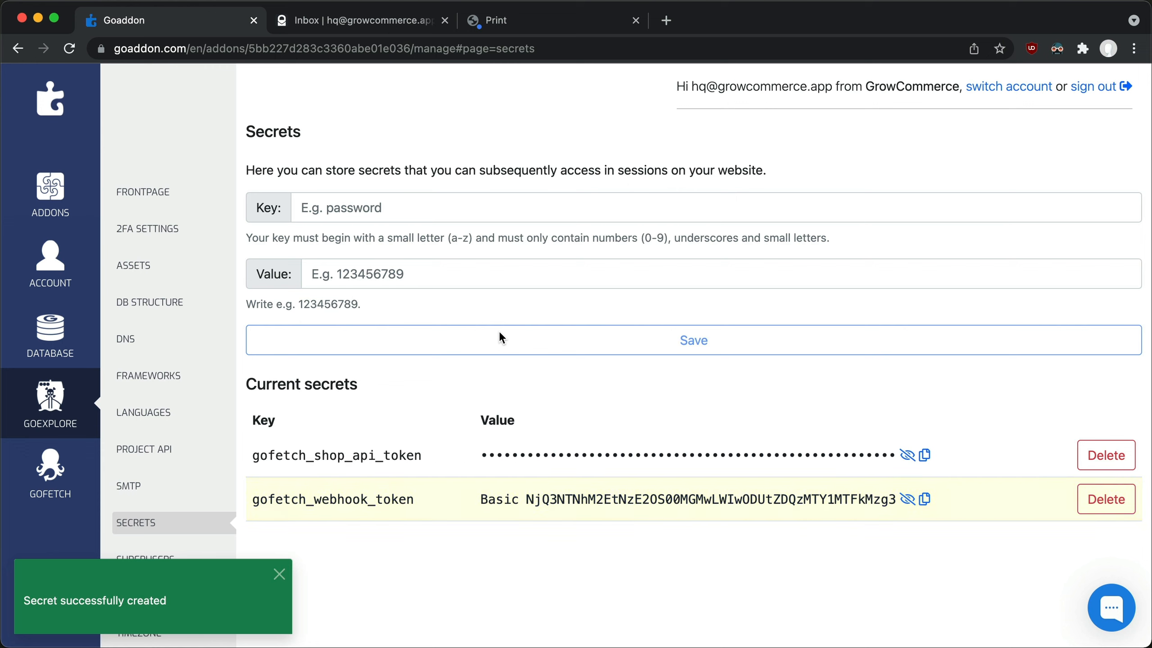
Switch back to the code editor and examine the event names on line 7 and the params.event and updated-variants conditions on line 9.
key("super+Tab")
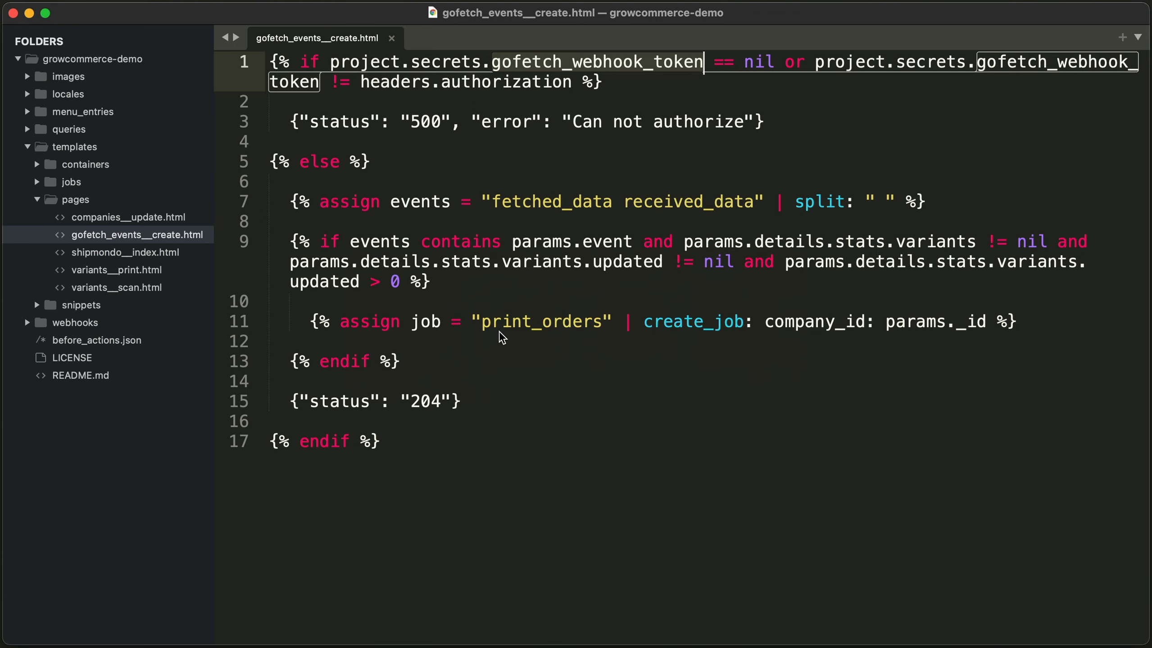
left_click_drag(512, 241, 631, 239)
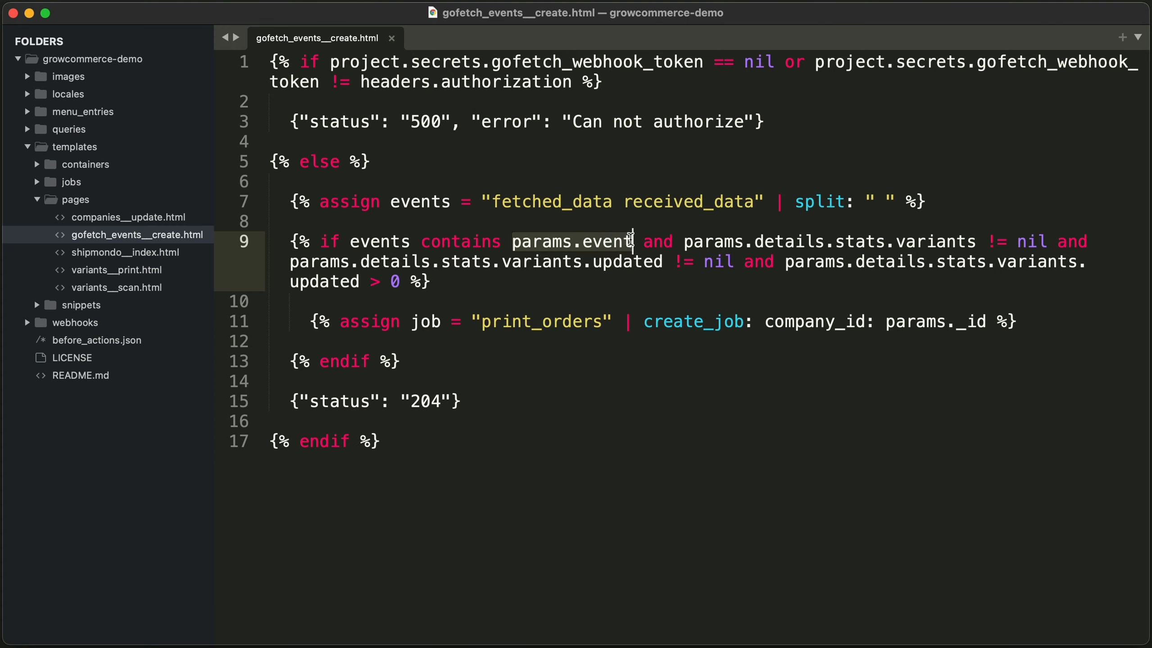
double_click(587, 204)
double_click(644, 206)
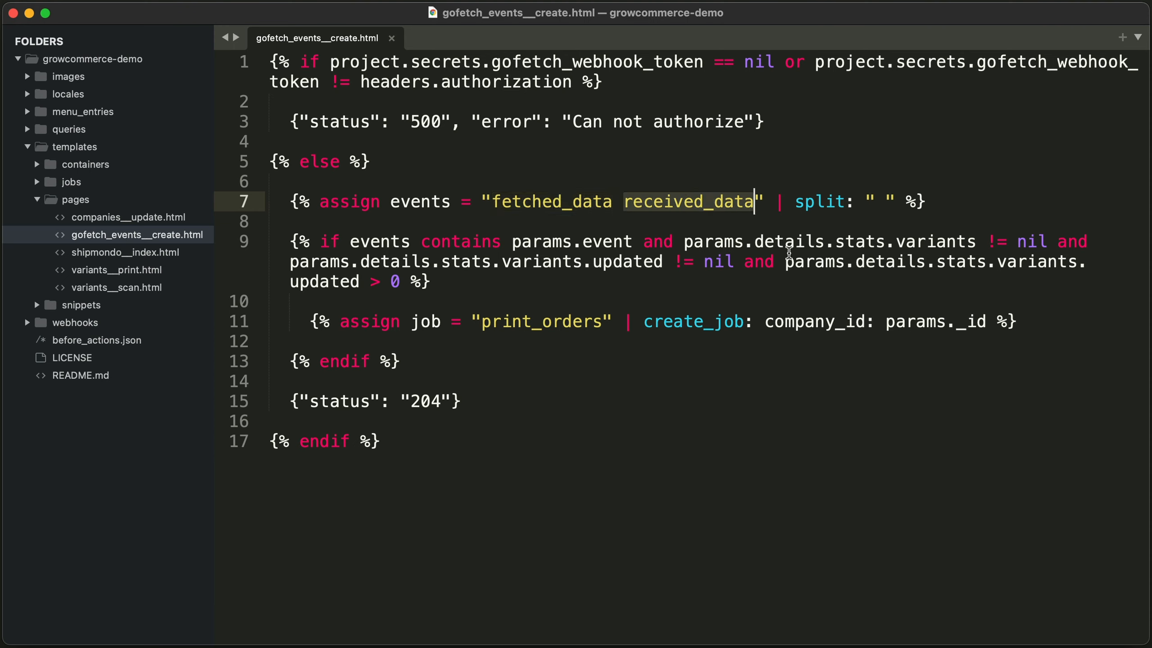
left_click_drag(787, 261, 400, 282)
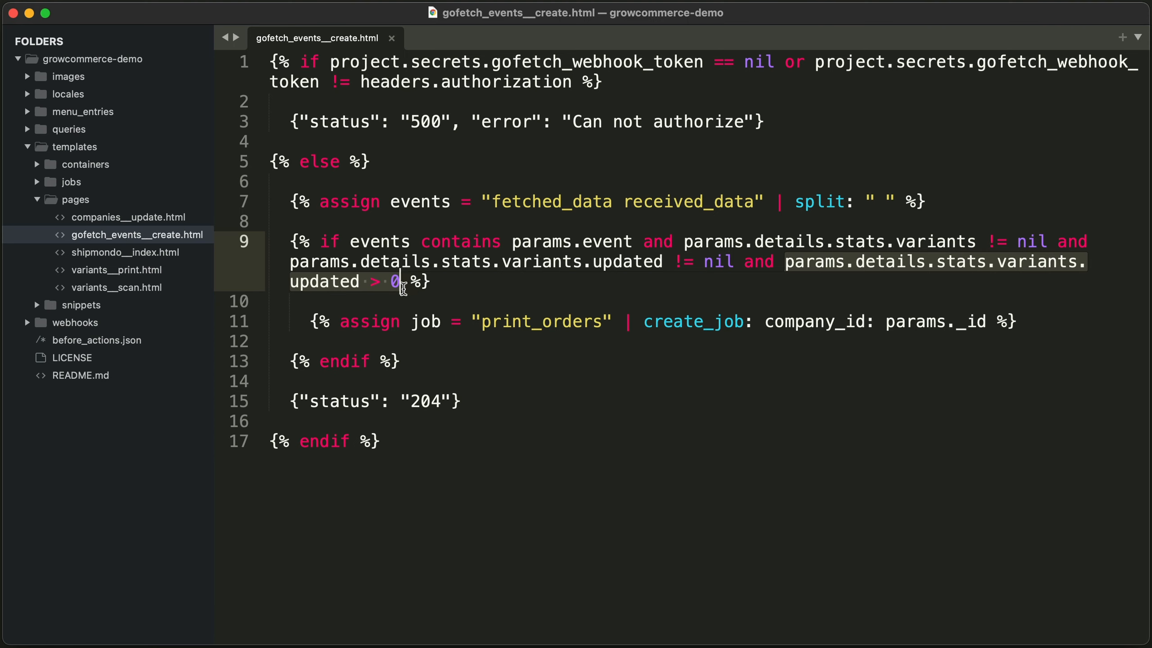